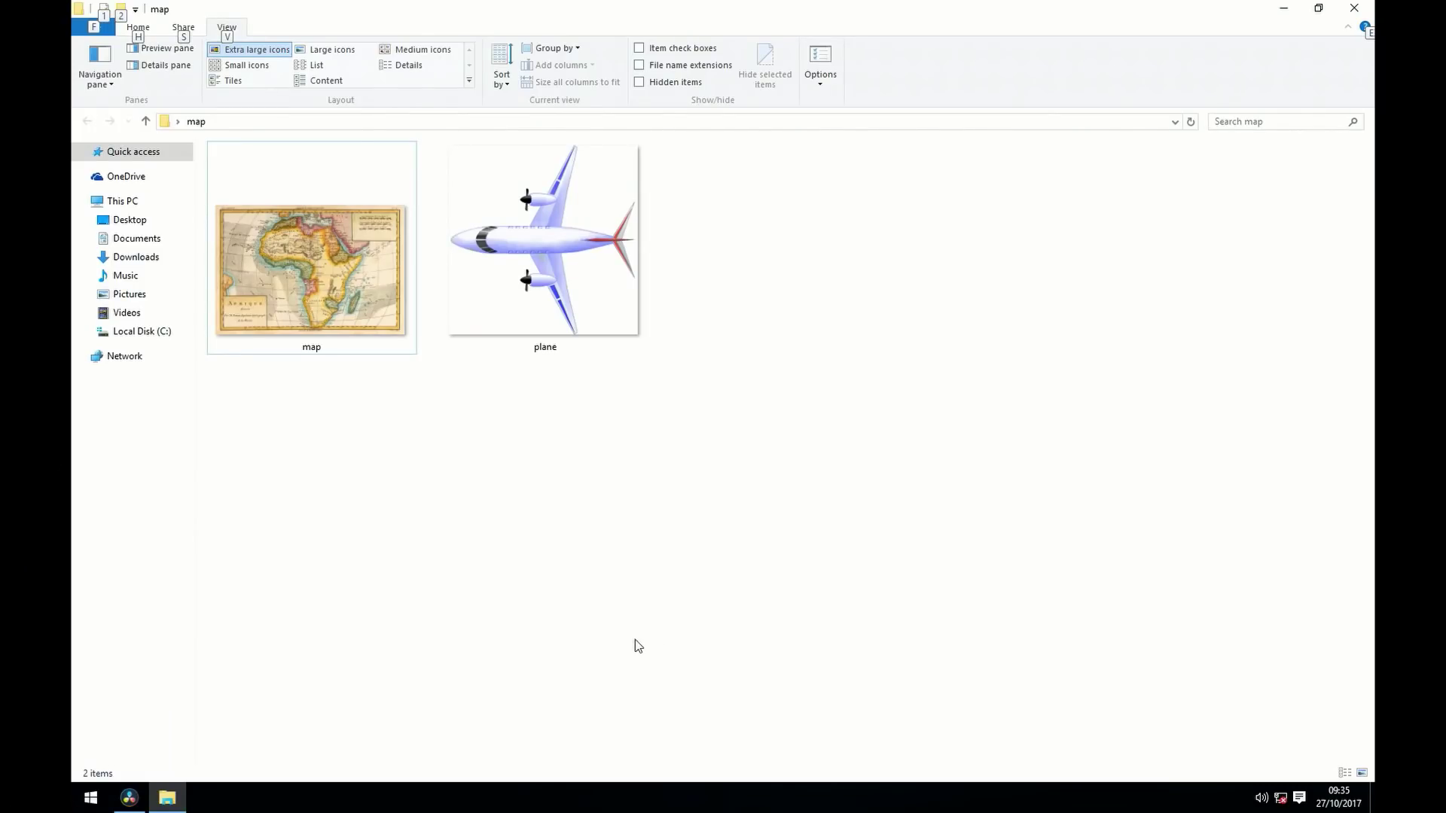
Compare the map and plane images in the map folder, checking the plane image's size.
{"action": "left_click", "coordinate": [360, 270]}
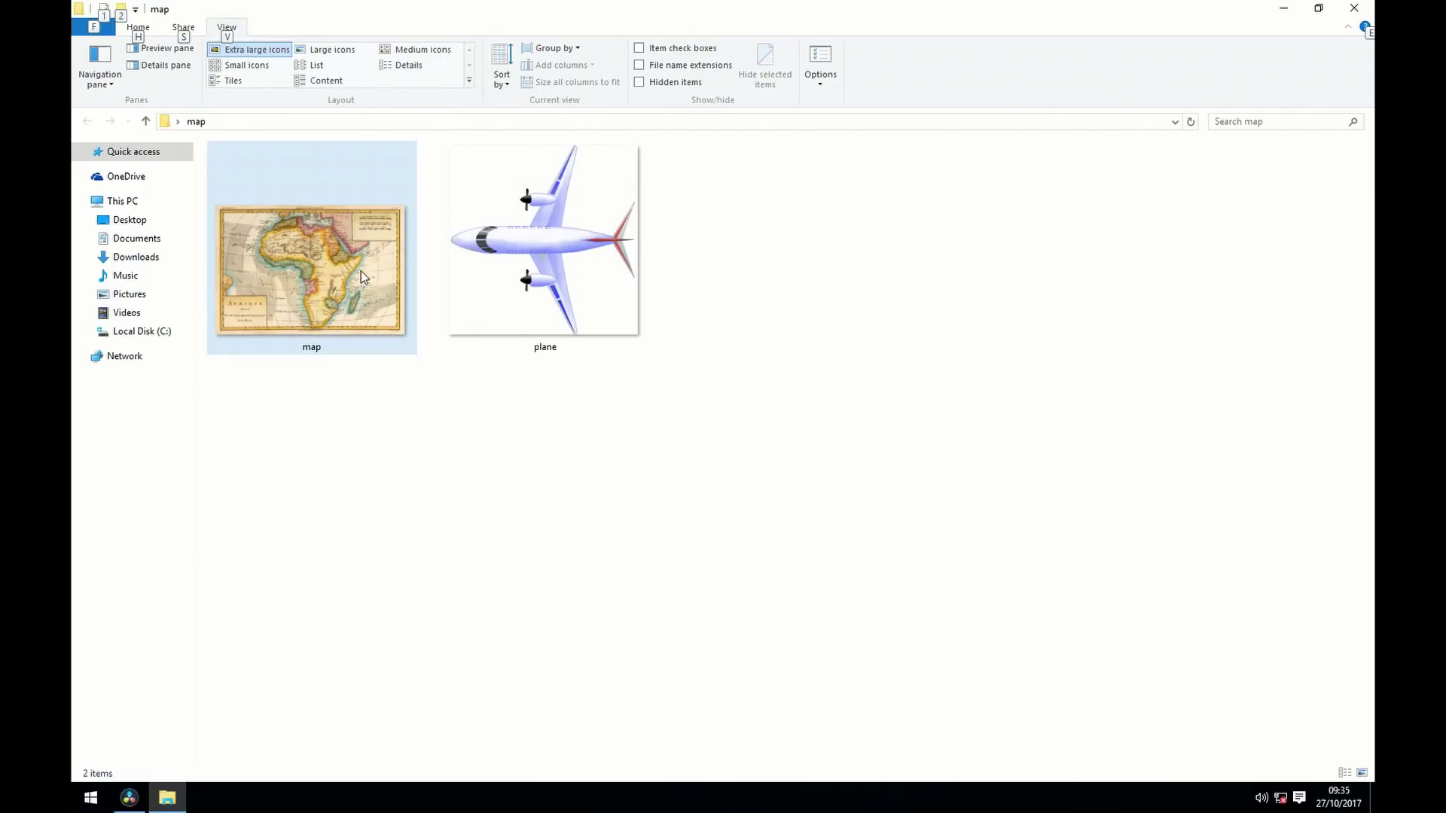
{"action": "left_click", "coordinate": [542, 238]}
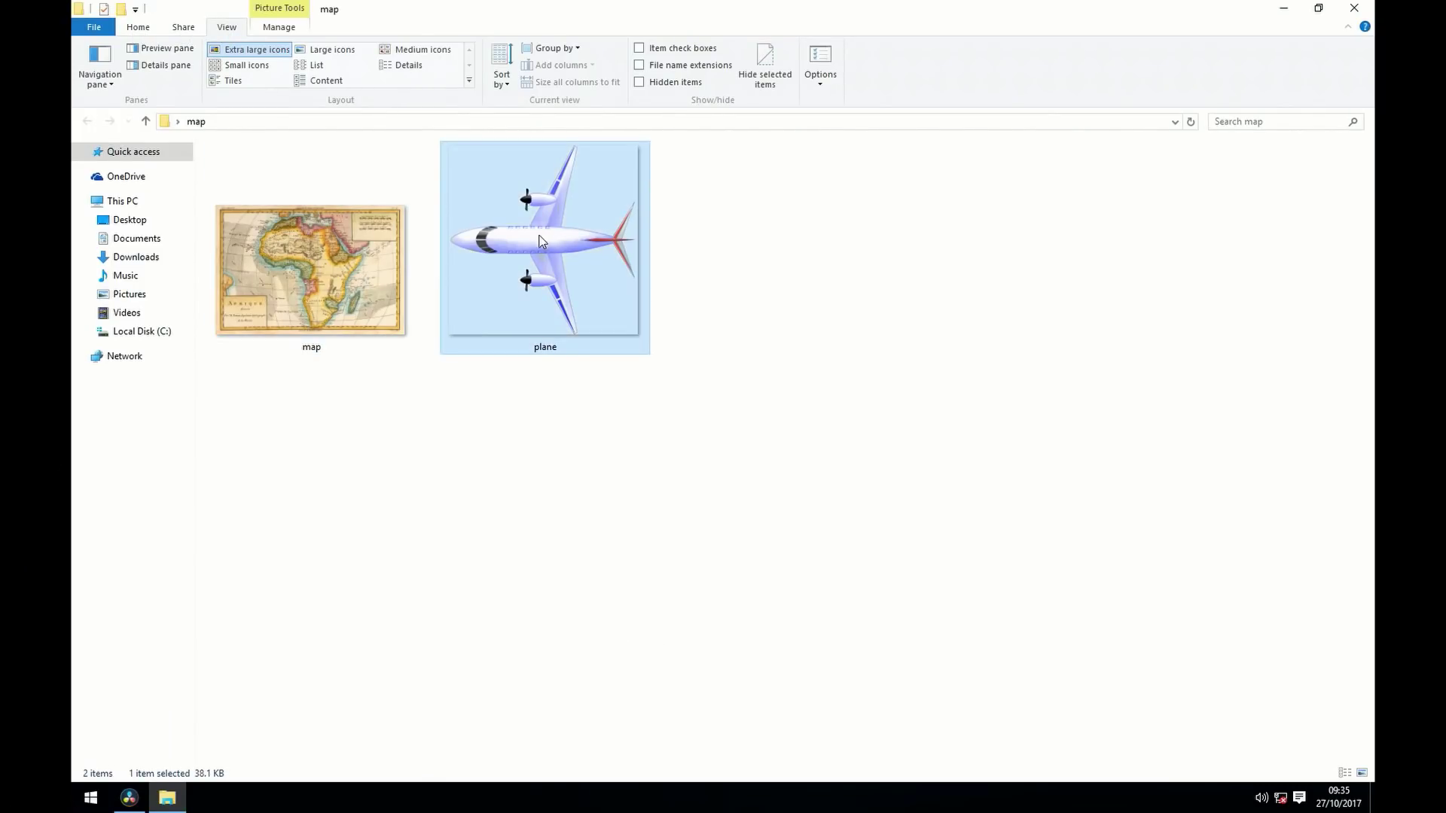
{"action": "left_click", "coordinate": [320, 275]}
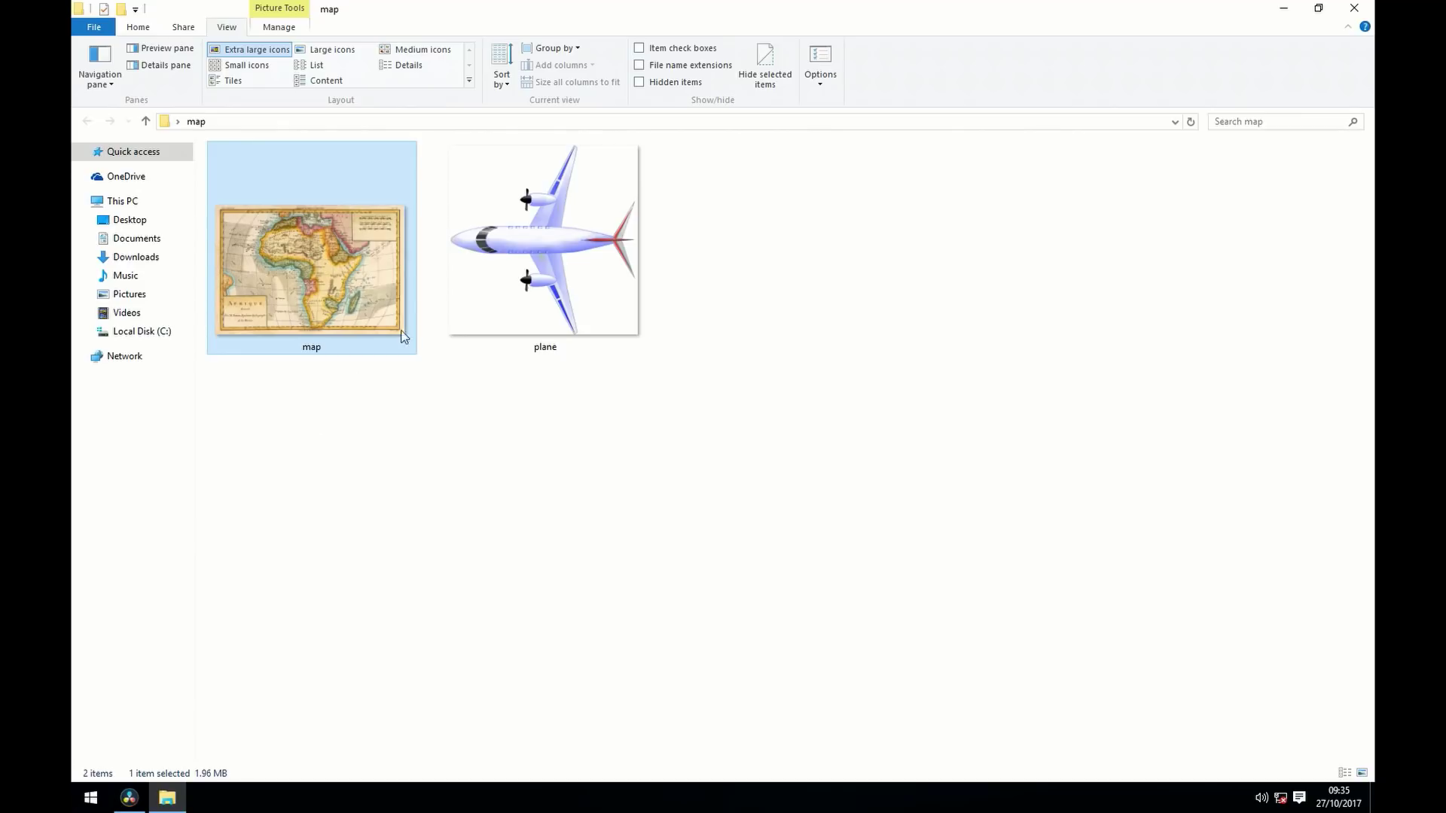
{"action": "left_click", "coordinate": [542, 220]}
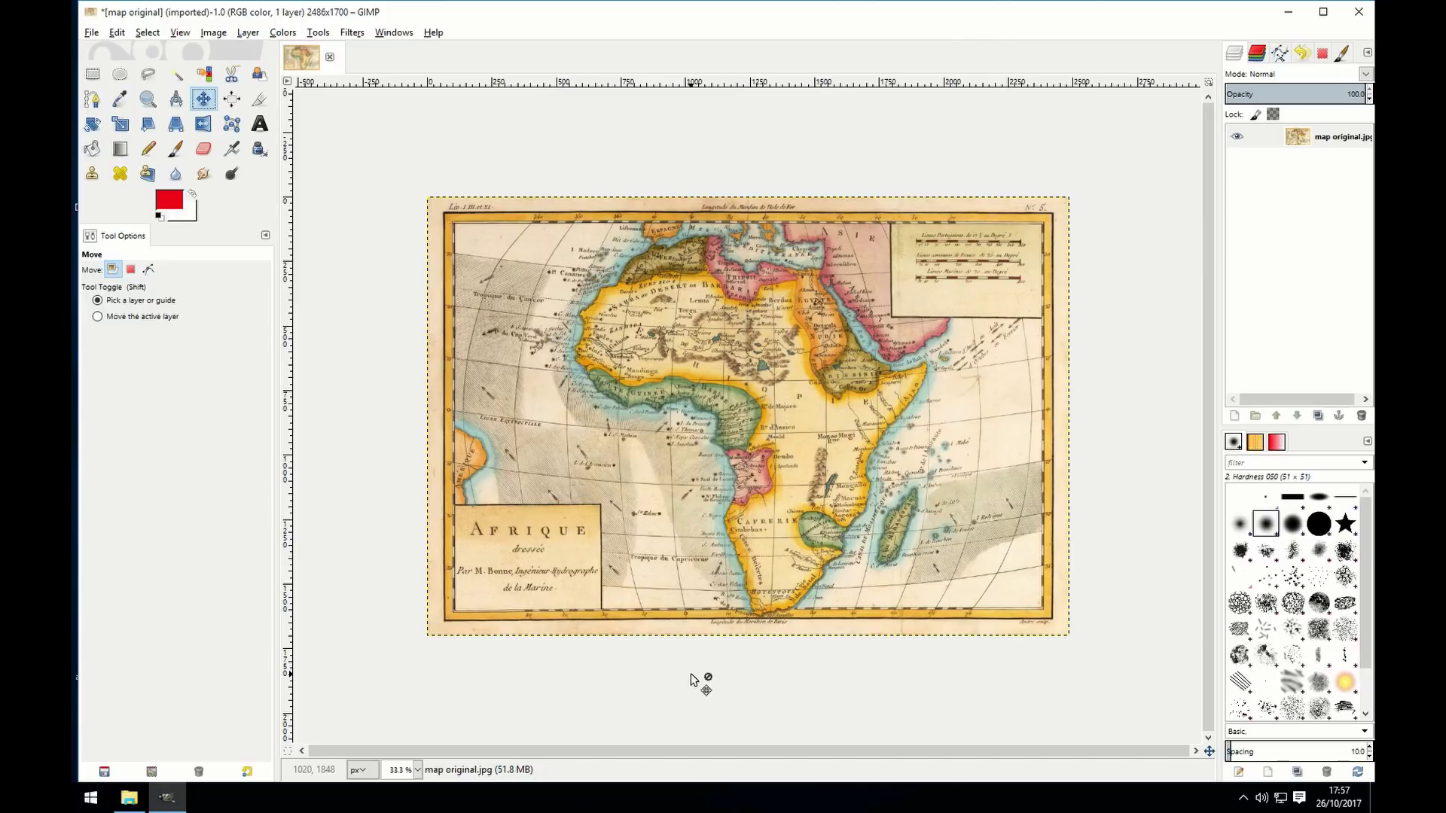
Trace an eight-anchor route path from the north African coast down-right, curving the second anchor.
{"action": "left_click", "coordinate": [92, 99]}
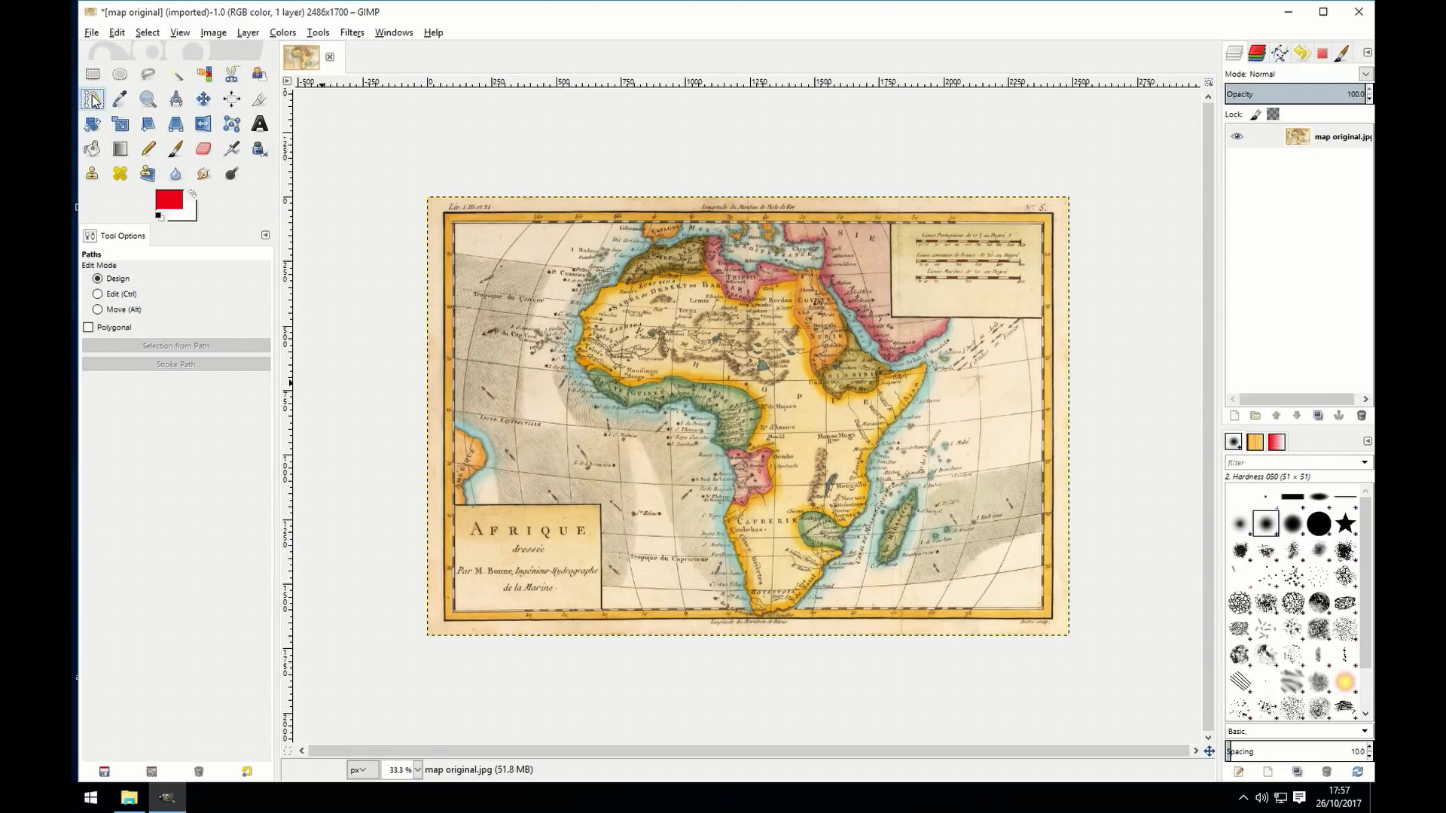
{"action": "left_click", "coordinate": [653, 238]}
{"action": "left_click_drag", "start_coordinate": [655, 256], "coordinate": [660, 268]}
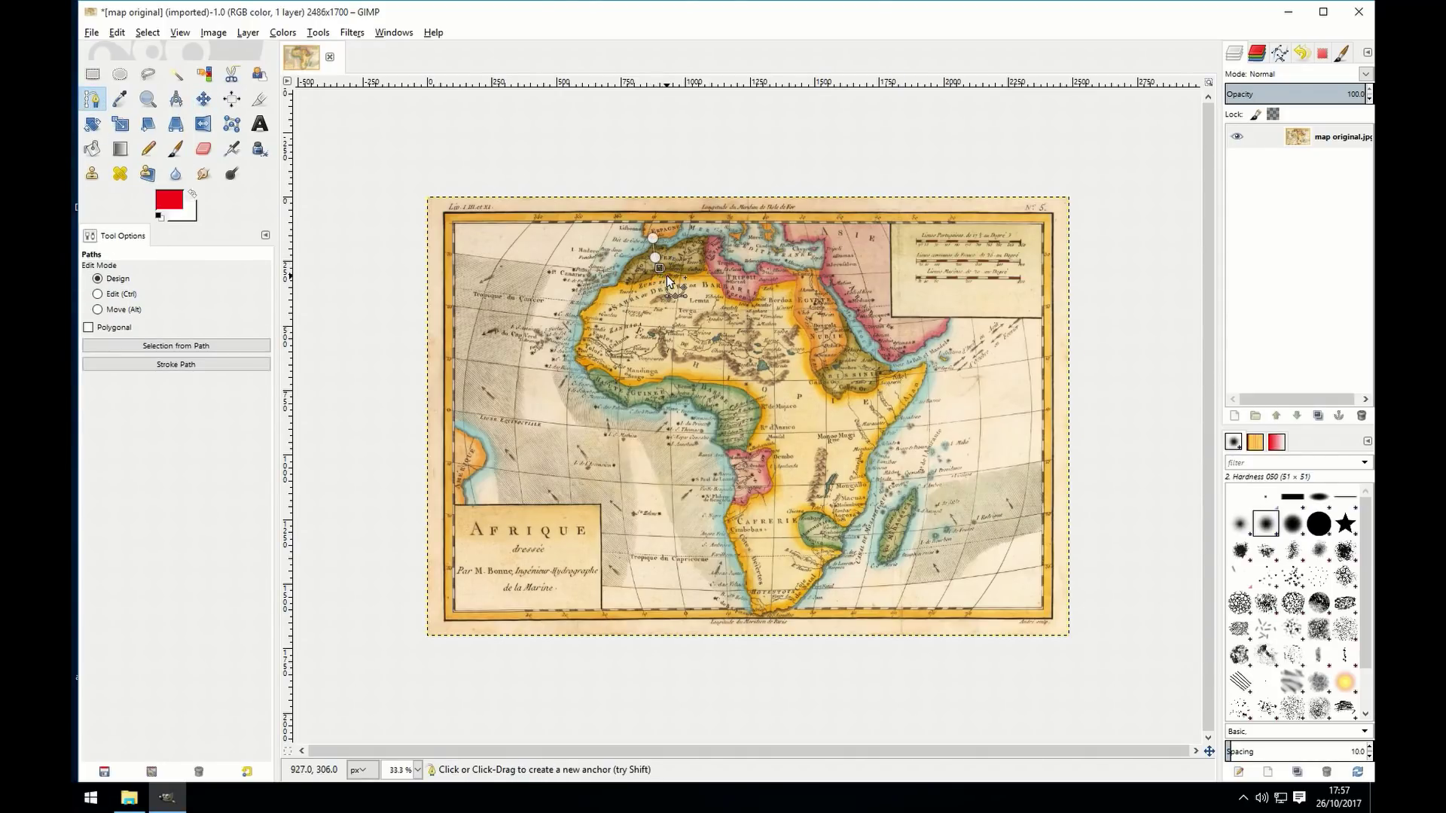
{"action": "left_click", "coordinate": [668, 275]}
{"action": "left_click", "coordinate": [679, 287]}
{"action": "left_click", "coordinate": [693, 294]}
{"action": "left_click", "coordinate": [712, 303]}
{"action": "left_click", "coordinate": [723, 305]}
{"action": "left_click", "coordinate": [740, 315]}
Stroke the route path using the Long dashes line style.
{"action": "left_click", "coordinate": [119, 34]}
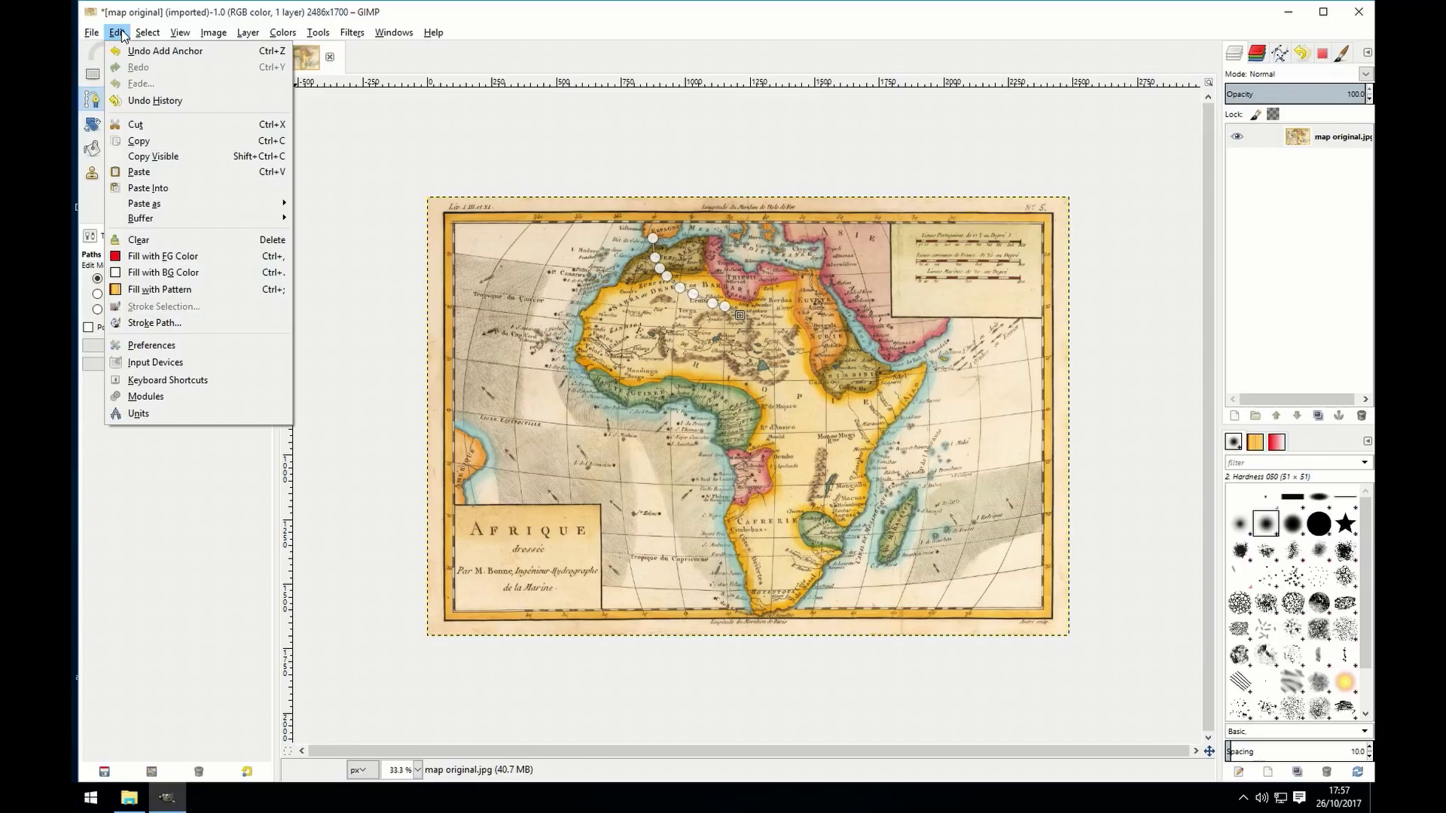
{"action": "left_click", "coordinate": [146, 324]}
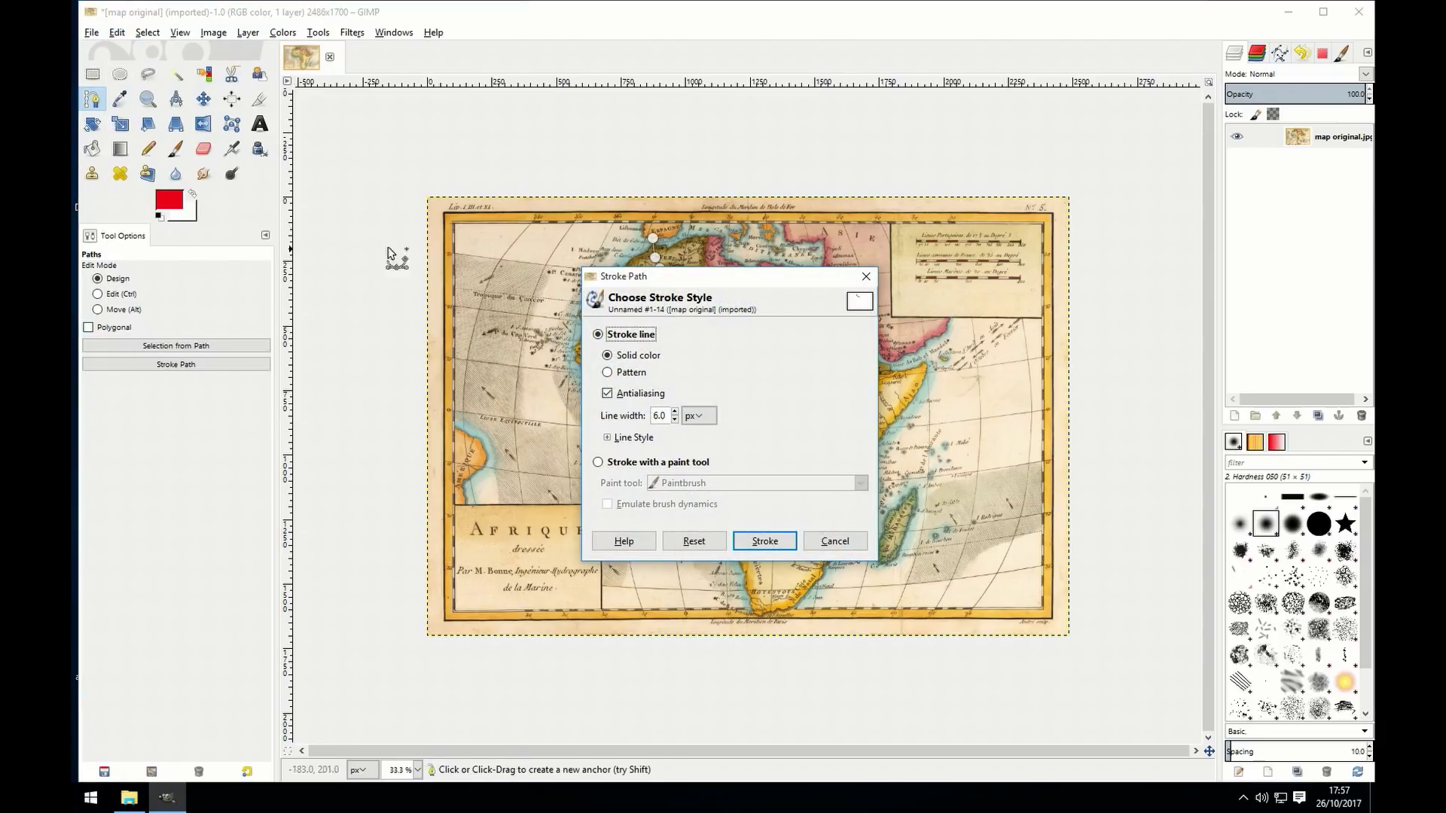
{"action": "left_click", "coordinate": [608, 437]}
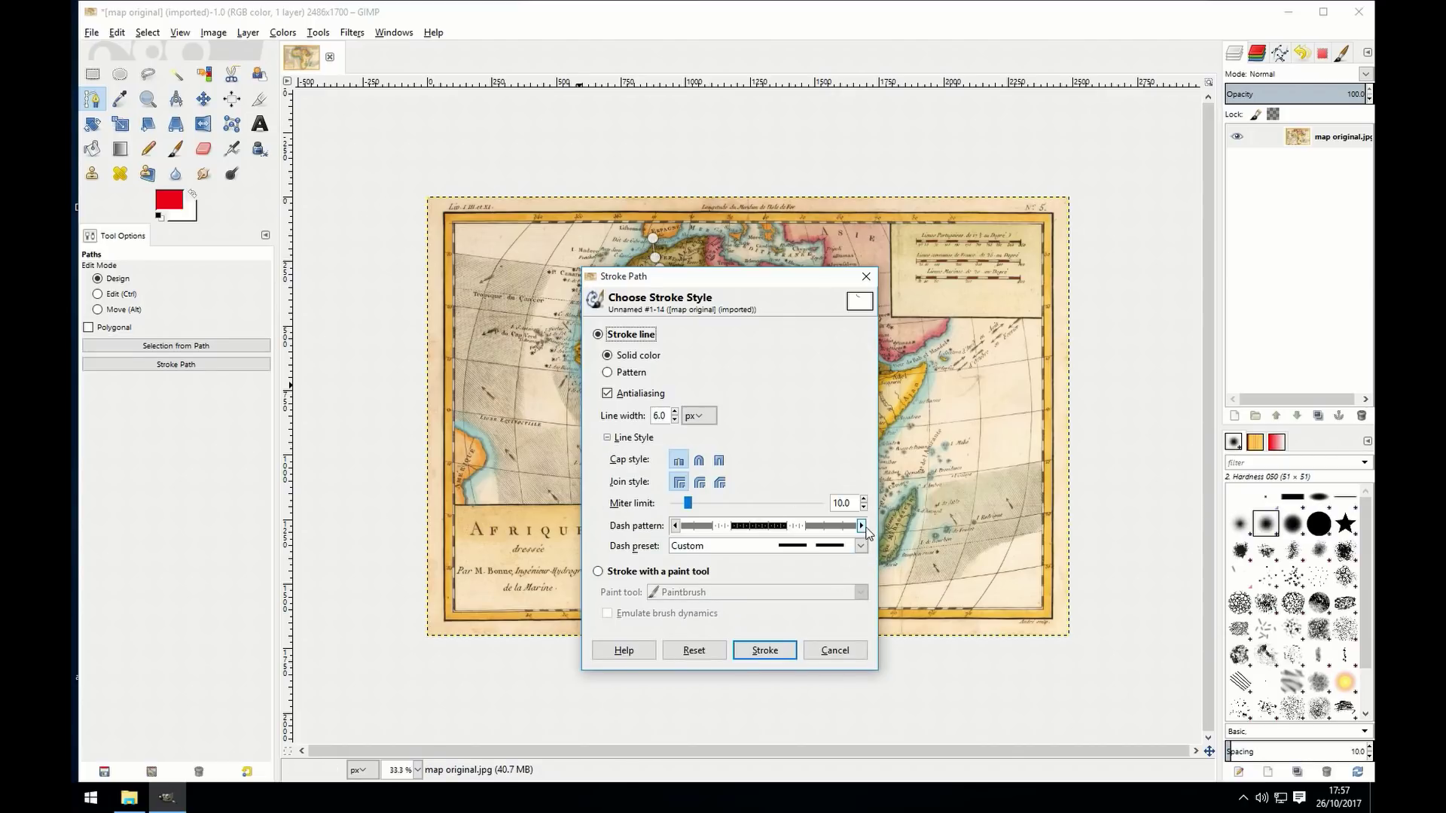
{"action": "left_click", "coordinate": [861, 546]}
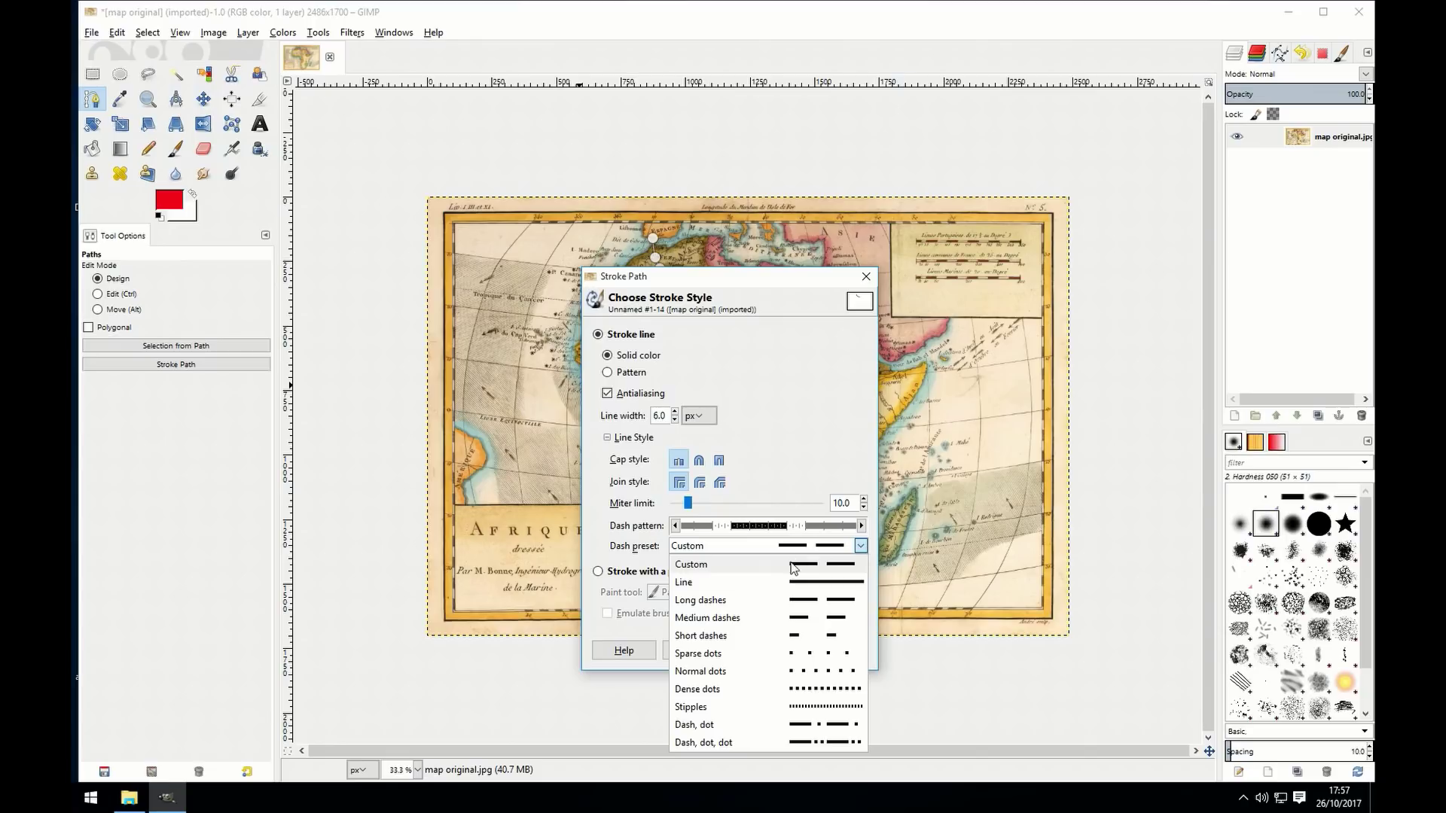
{"action": "left_click", "coordinate": [738, 600]}
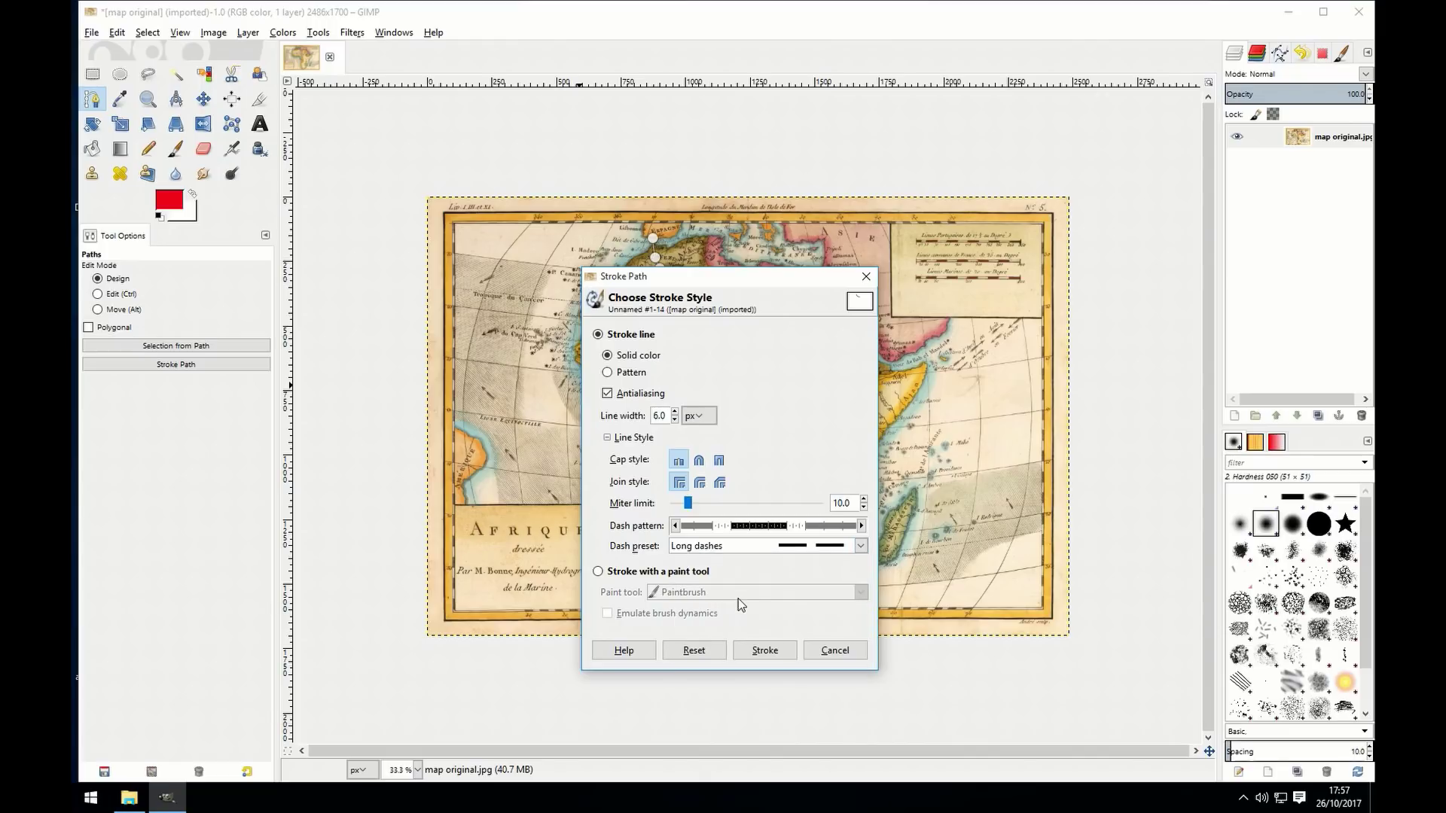
{"action": "left_click", "coordinate": [771, 652]}
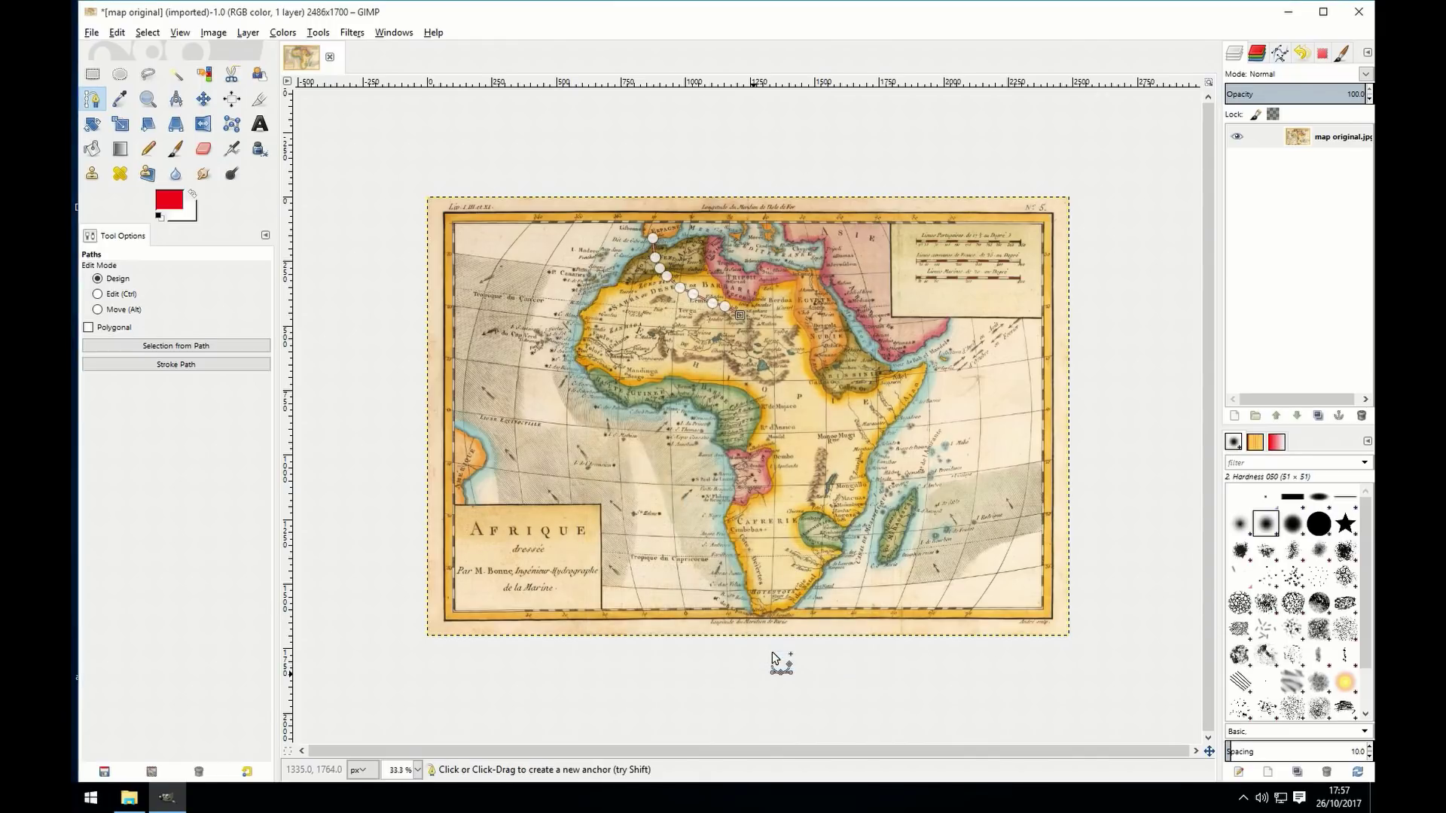
{"action": "left_click", "coordinate": [202, 104]}
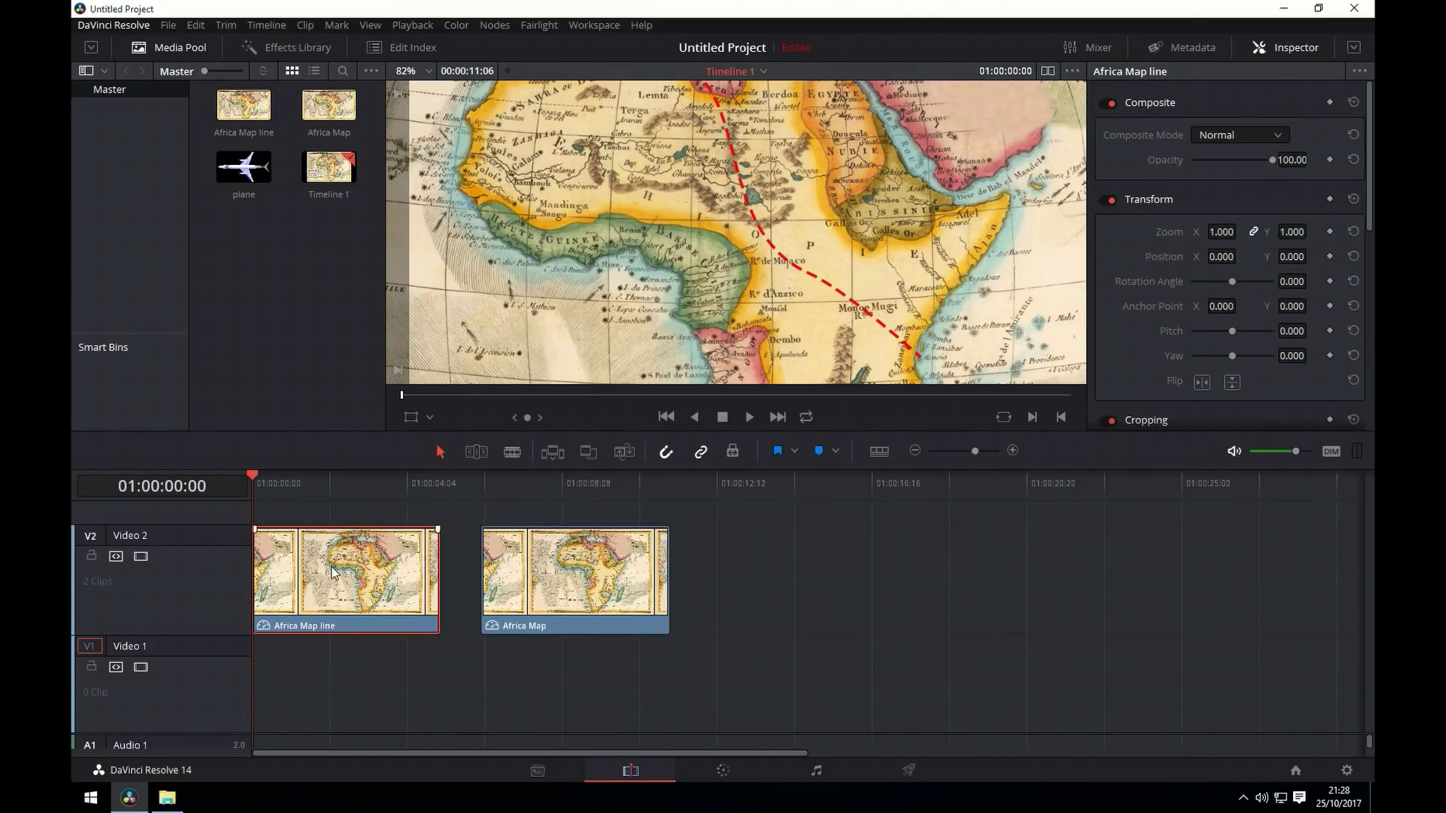
Move the Africa Map clip from V2 to Video 1 beneath the Africa Map line clip.
{"action": "left_click", "coordinate": [554, 582]}
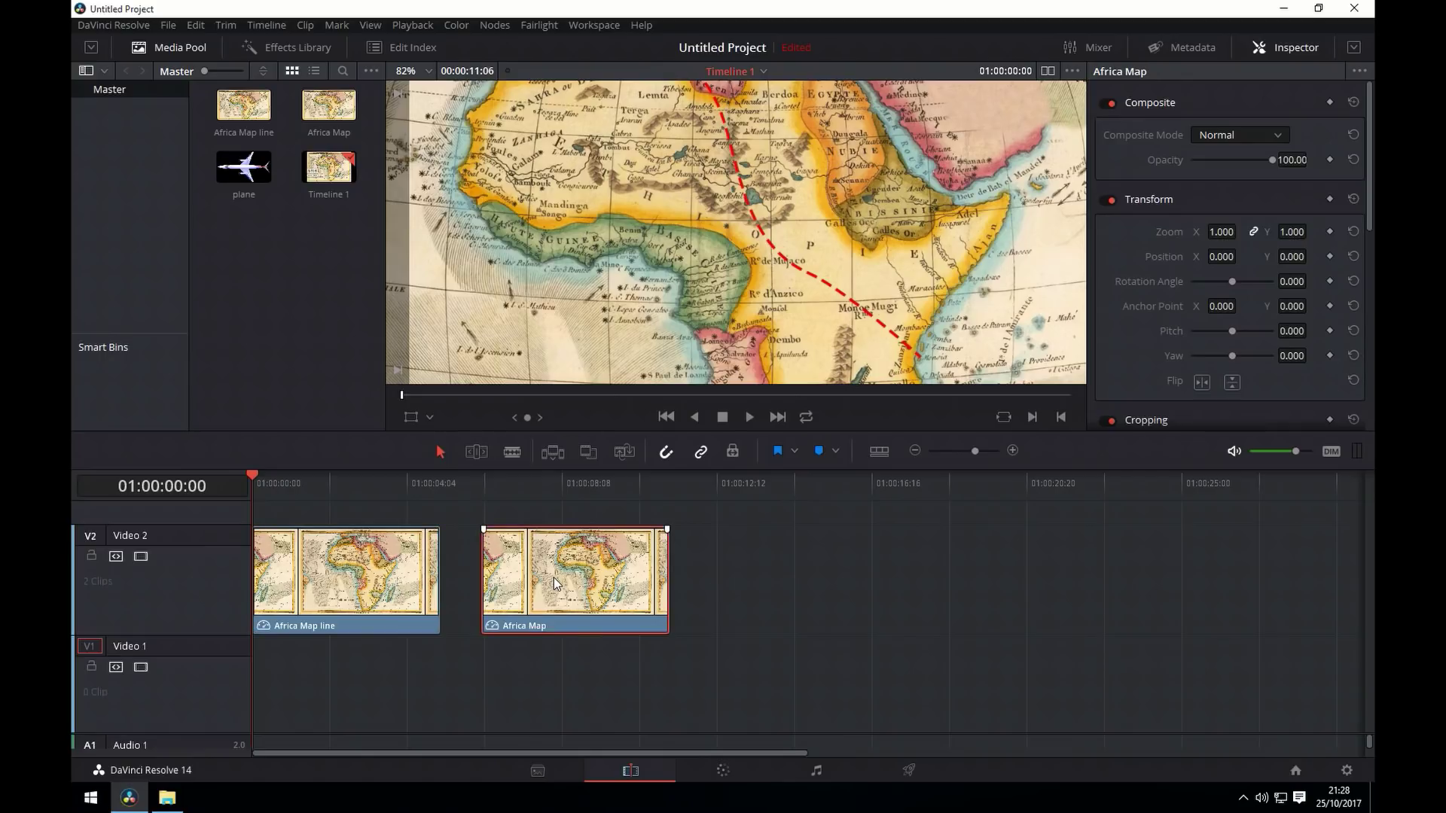
{"action": "left_click", "coordinate": [365, 583]}
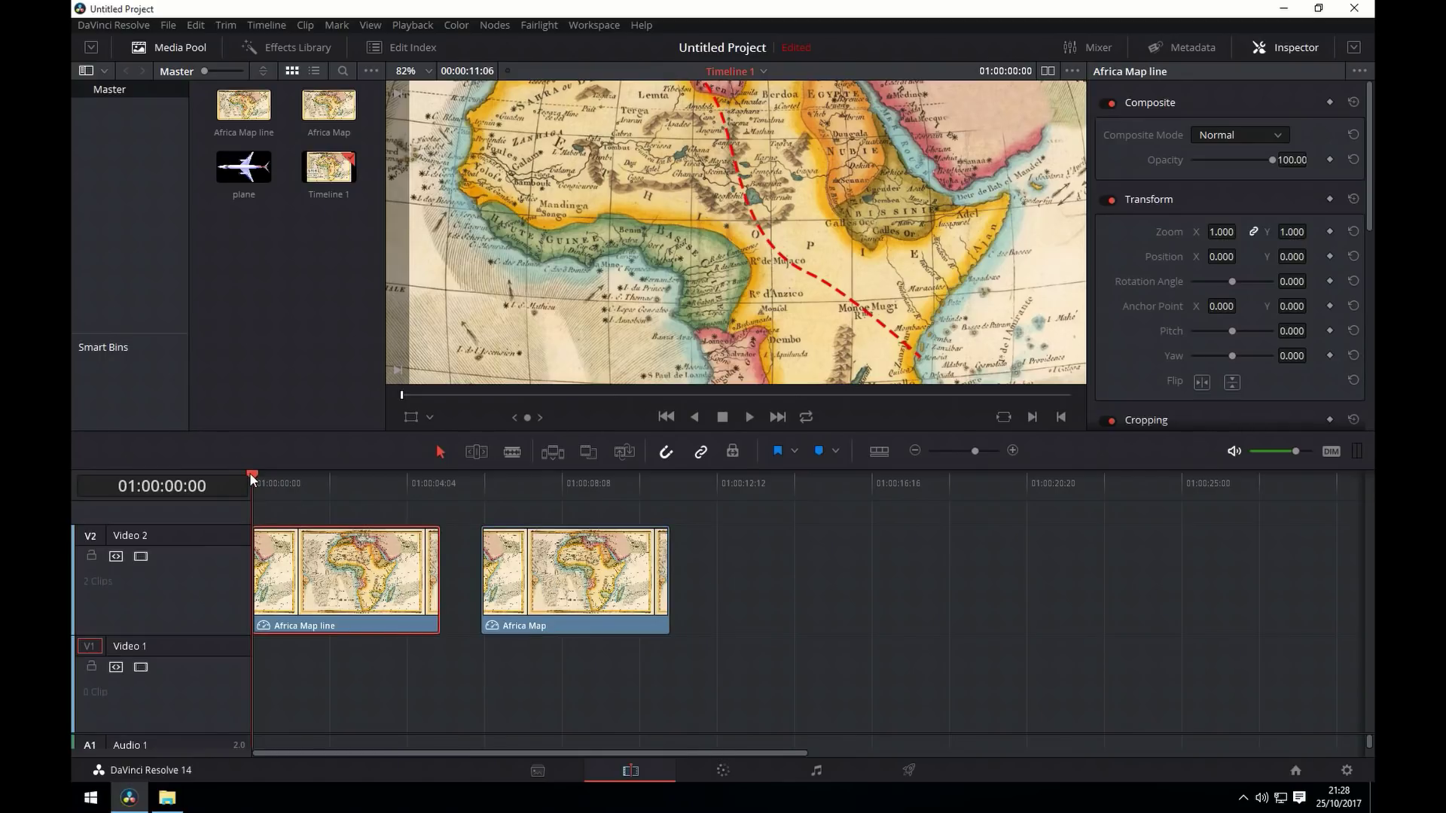
{"action": "left_click_drag", "start_coordinate": [250, 472], "coordinate": [235, 438]}
{"action": "left_click_drag", "start_coordinate": [571, 576], "coordinate": [335, 657]}
{"action": "left_click_drag", "start_coordinate": [251, 472], "coordinate": [220, 467]}
{"action": "left_click", "coordinate": [346, 555]}
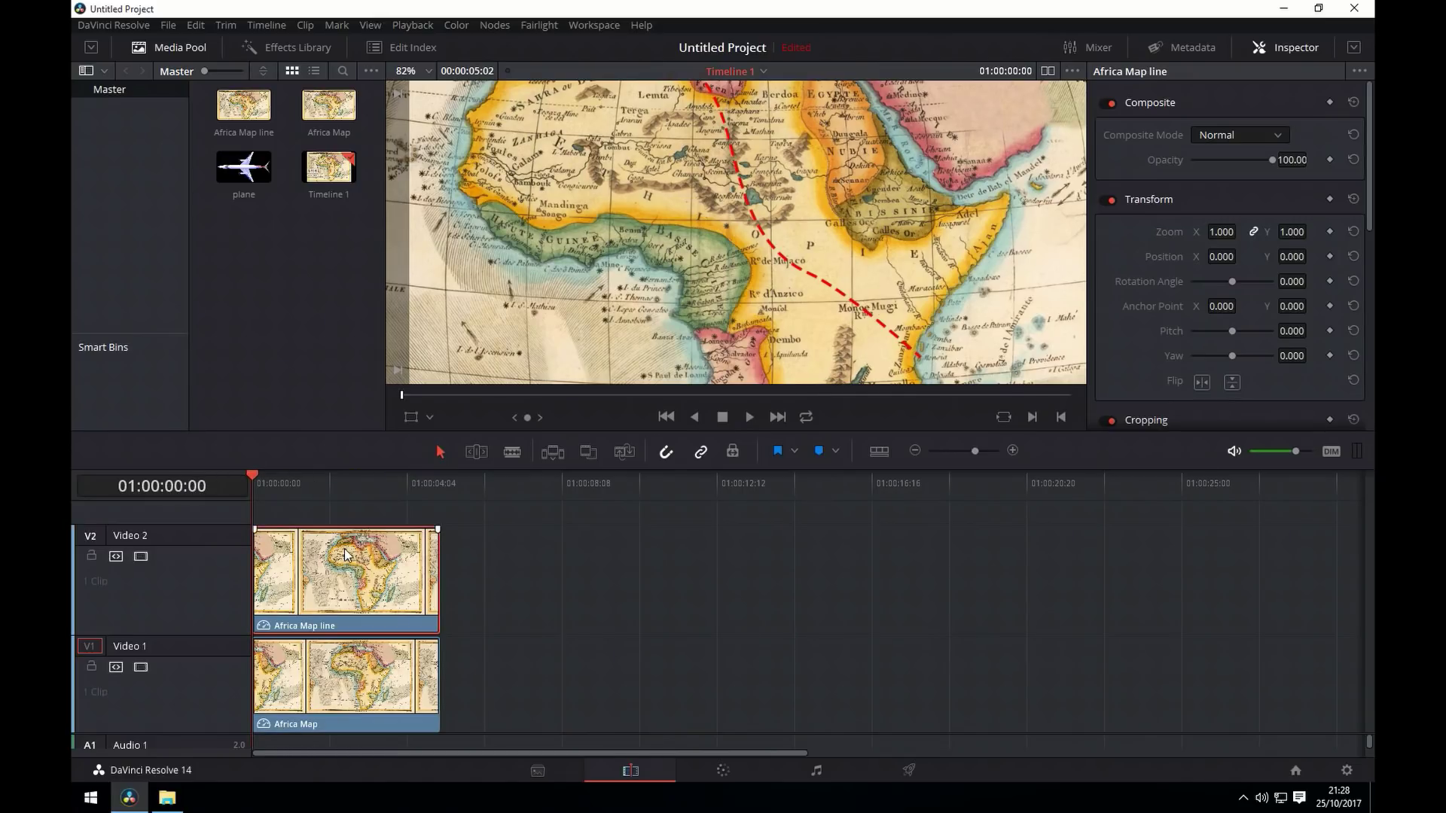
On the Color page, start a Curve window with points at the frame's top-left and top-right corners.
{"action": "left_click", "coordinate": [730, 771]}
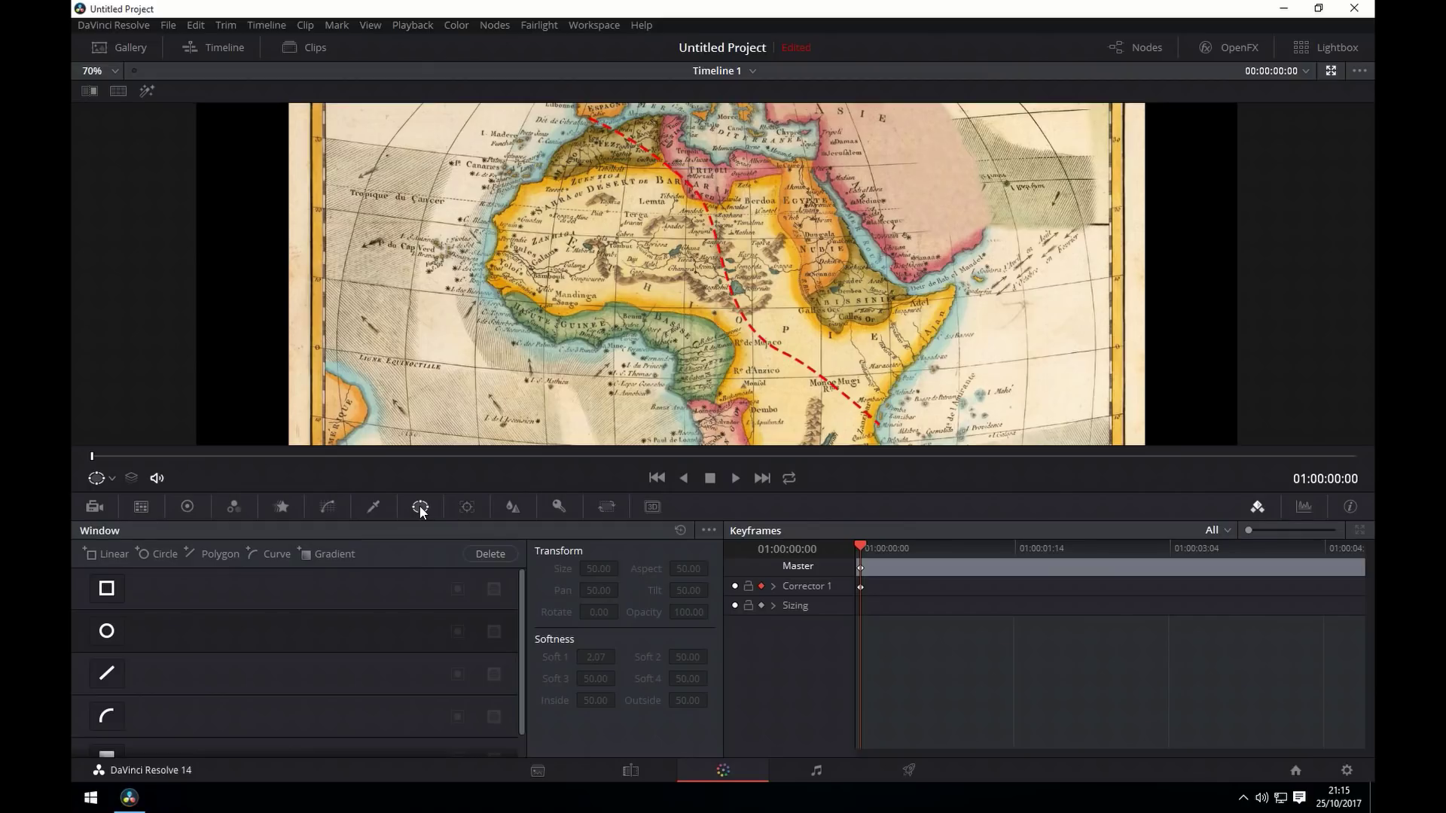
{"action": "left_click", "coordinate": [107, 716]}
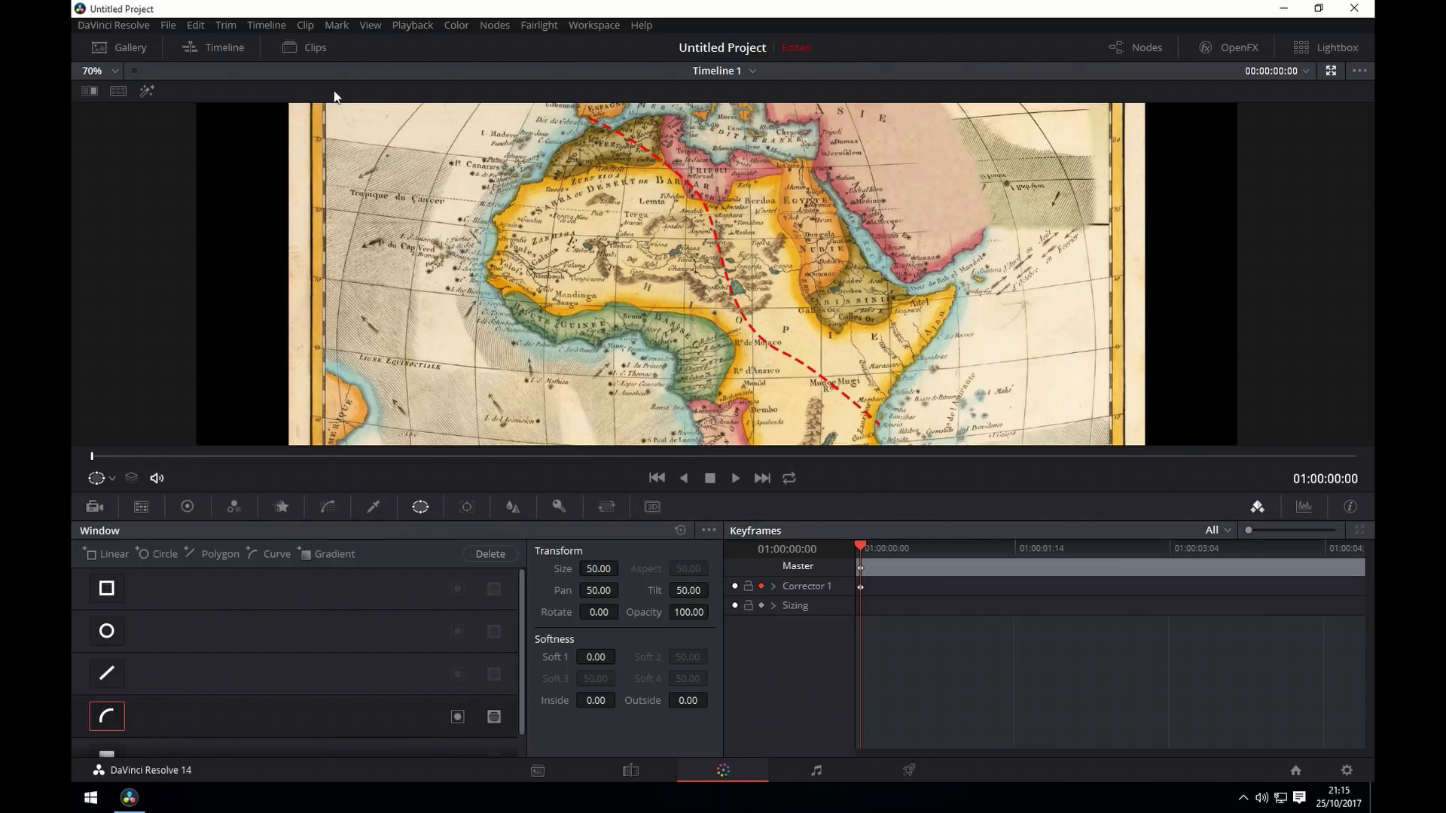
{"action": "left_click", "coordinate": [291, 105]}
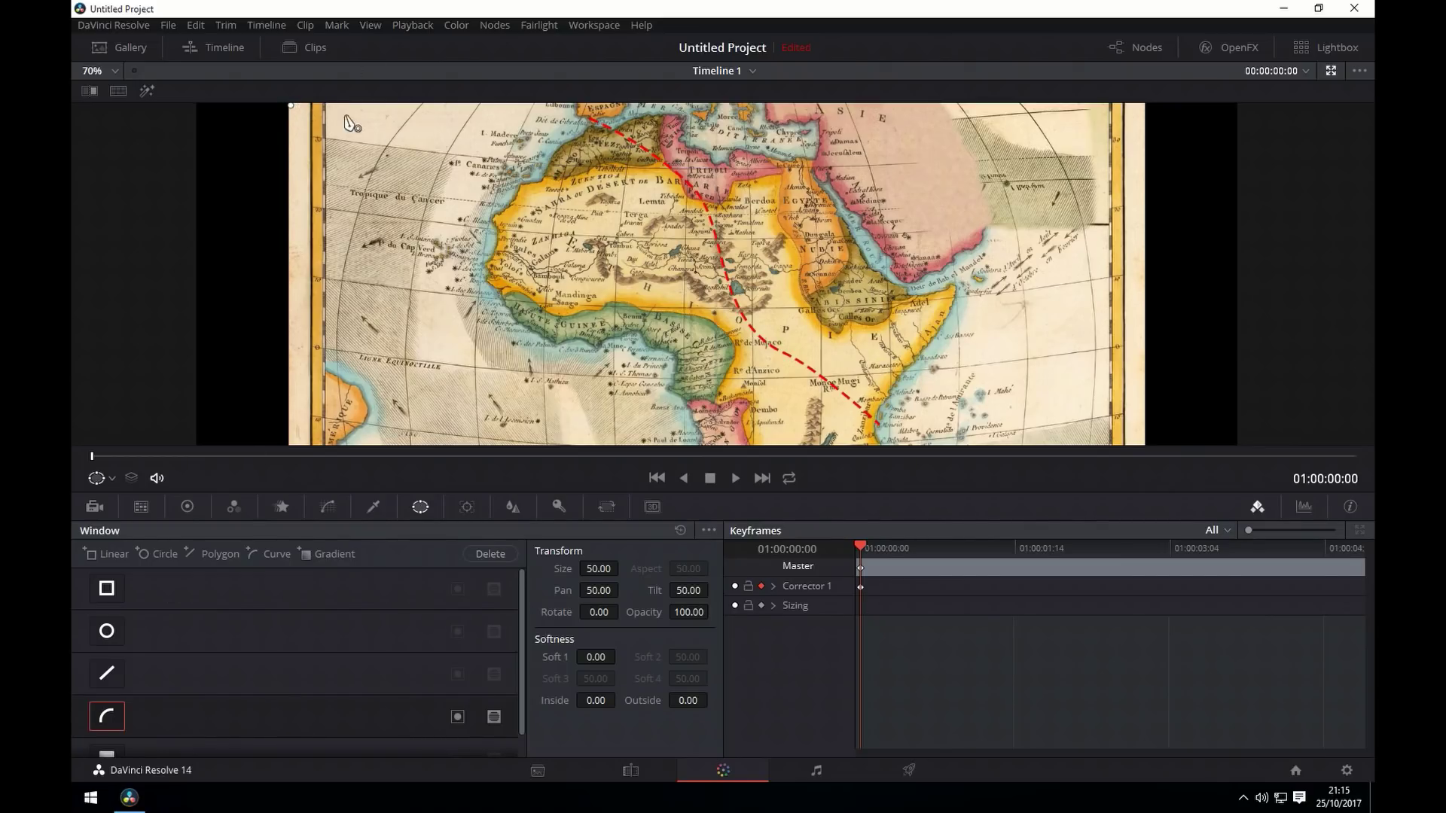
{"action": "left_click", "coordinate": [1108, 106]}
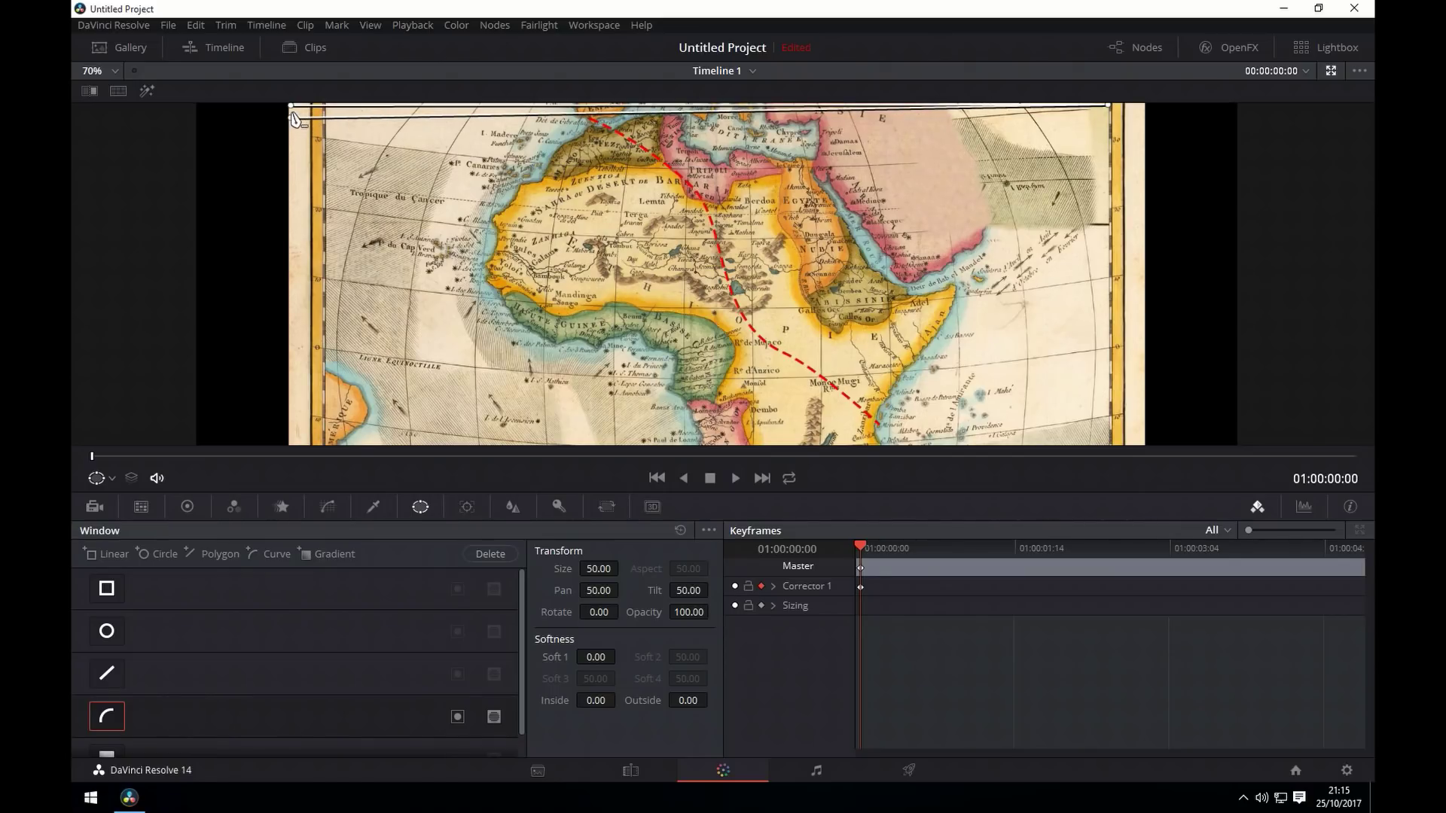
Close the curve mask, then keyframe it every few frames while dragging its left point down-right.
{"action": "left_click", "coordinate": [293, 112]}
{"action": "key", "text": "Right"}
{"action": "key", "text": "Right"}
{"action": "key", "text": "Right"}
{"action": "key", "text": "Right"}
{"action": "left_click_drag", "start_coordinate": [294, 126], "coordinate": [308, 147]}
{"action": "key", "text": "Right"}
{"action": "key", "text": "Right"}
{"action": "key", "text": "Right"}
{"action": "key", "text": "Right"}
{"action": "key", "text": "Right"}
{"action": "key", "text": "Right"}
{"action": "key", "text": "Right"}
{"action": "key", "text": "Right"}
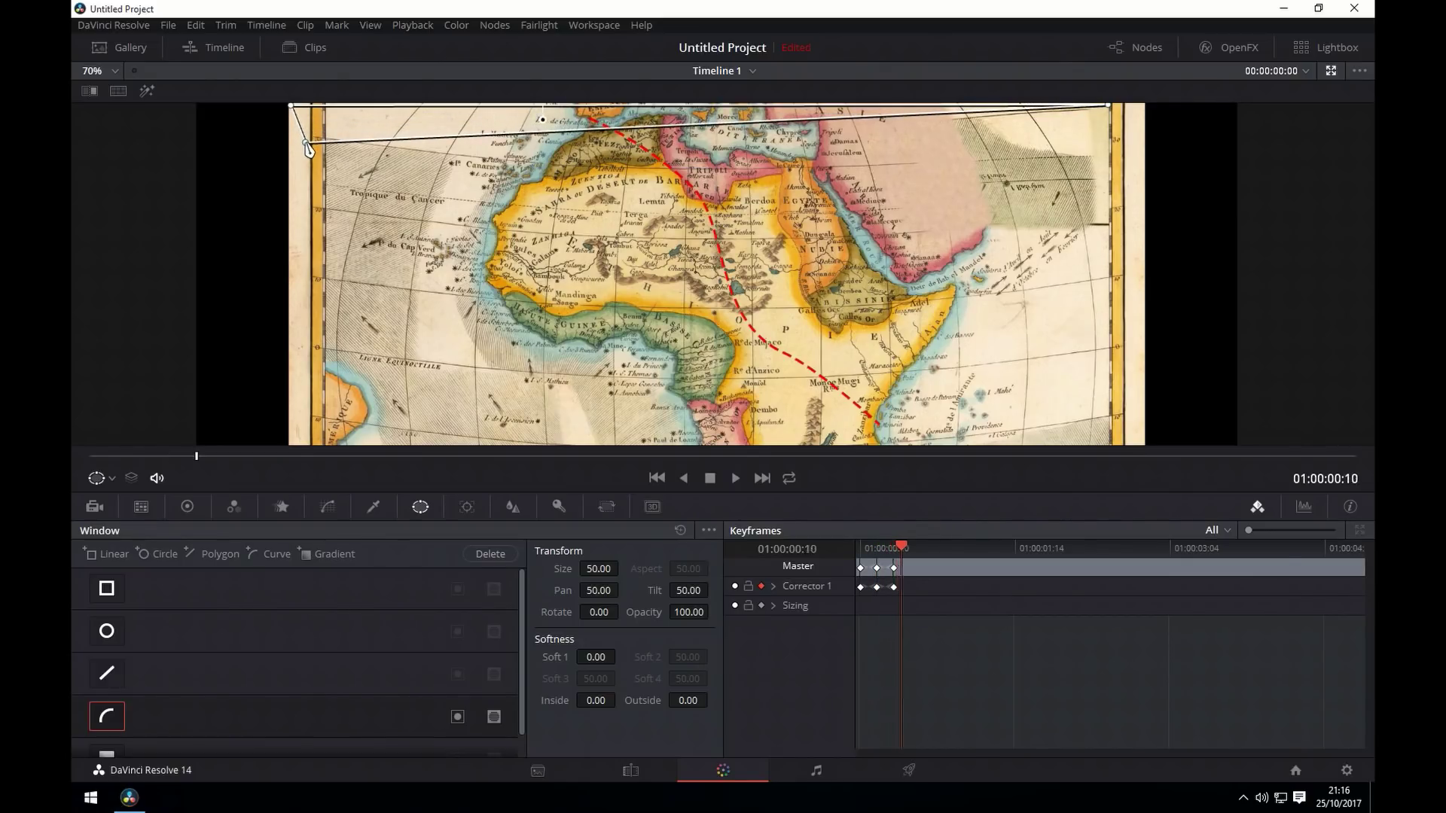
{"action": "left_click_drag", "start_coordinate": [306, 143], "coordinate": [355, 221]}
{"action": "key", "text": "Right"}
{"action": "key", "text": "Right"}
{"action": "key", "text": "Right"}
{"action": "key", "text": "Right"}
{"action": "key", "text": "Right"}
{"action": "key", "text": "Right"}
{"action": "key", "text": "Right"}
{"action": "key", "text": "Right"}
{"action": "key", "text": "Right"}
{"action": "key", "text": "Right"}
{"action": "key", "text": "Right"}
{"action": "key", "text": "Right"}
{"action": "key", "text": "Right"}
{"action": "key", "text": "Right"}
{"action": "key", "text": "Right"}
{"action": "key", "text": "Right"}
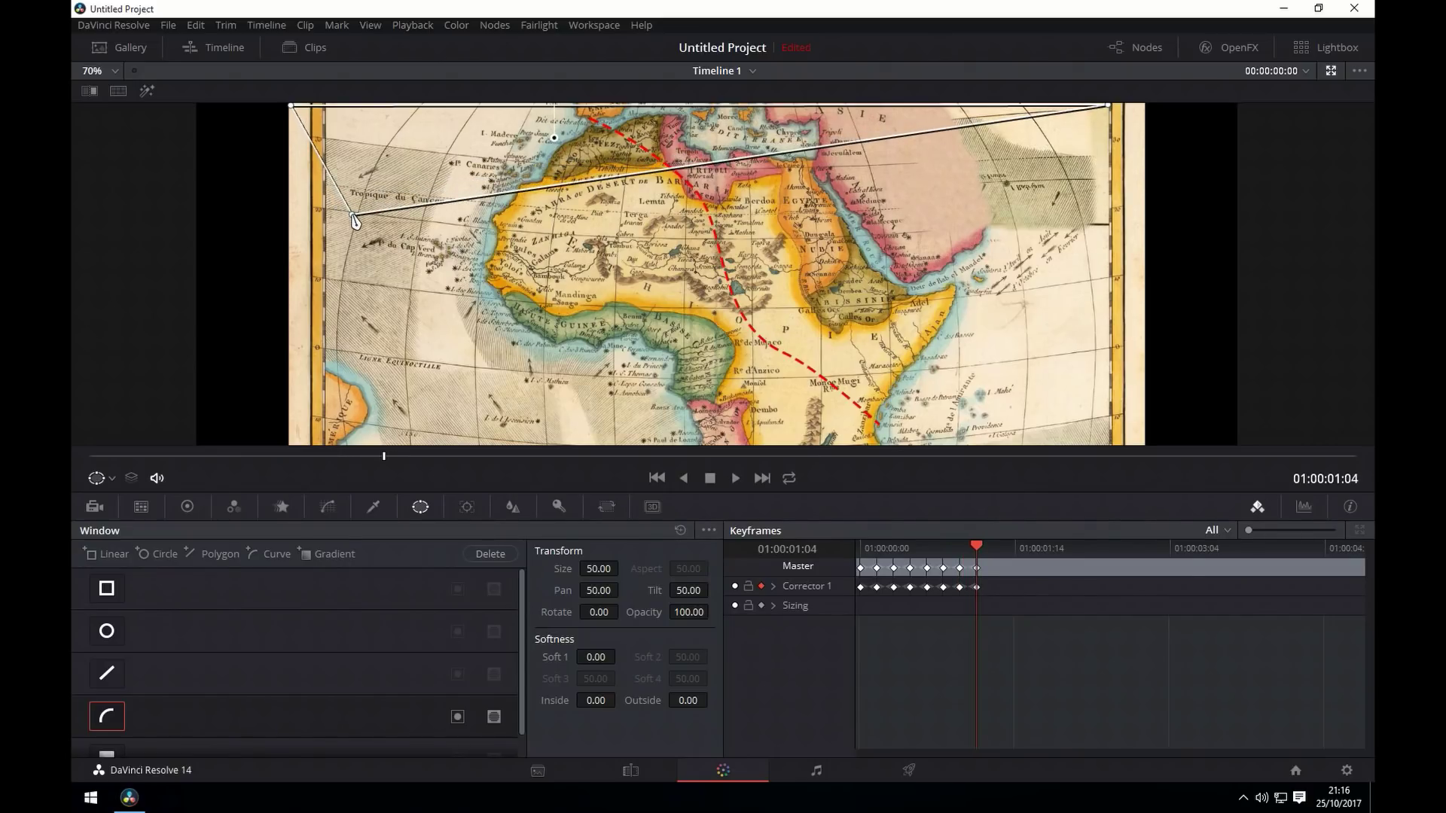
{"action": "key", "text": "Right"}
{"action": "key", "text": "Right"}
{"action": "key", "text": "Right"}
{"action": "key", "text": "Right"}
Drag the mask's left point down to the route's southern end, keyframing through 01:00:05:00.
{"action": "left_click_drag", "start_coordinate": [355, 220], "coordinate": [359, 240]}
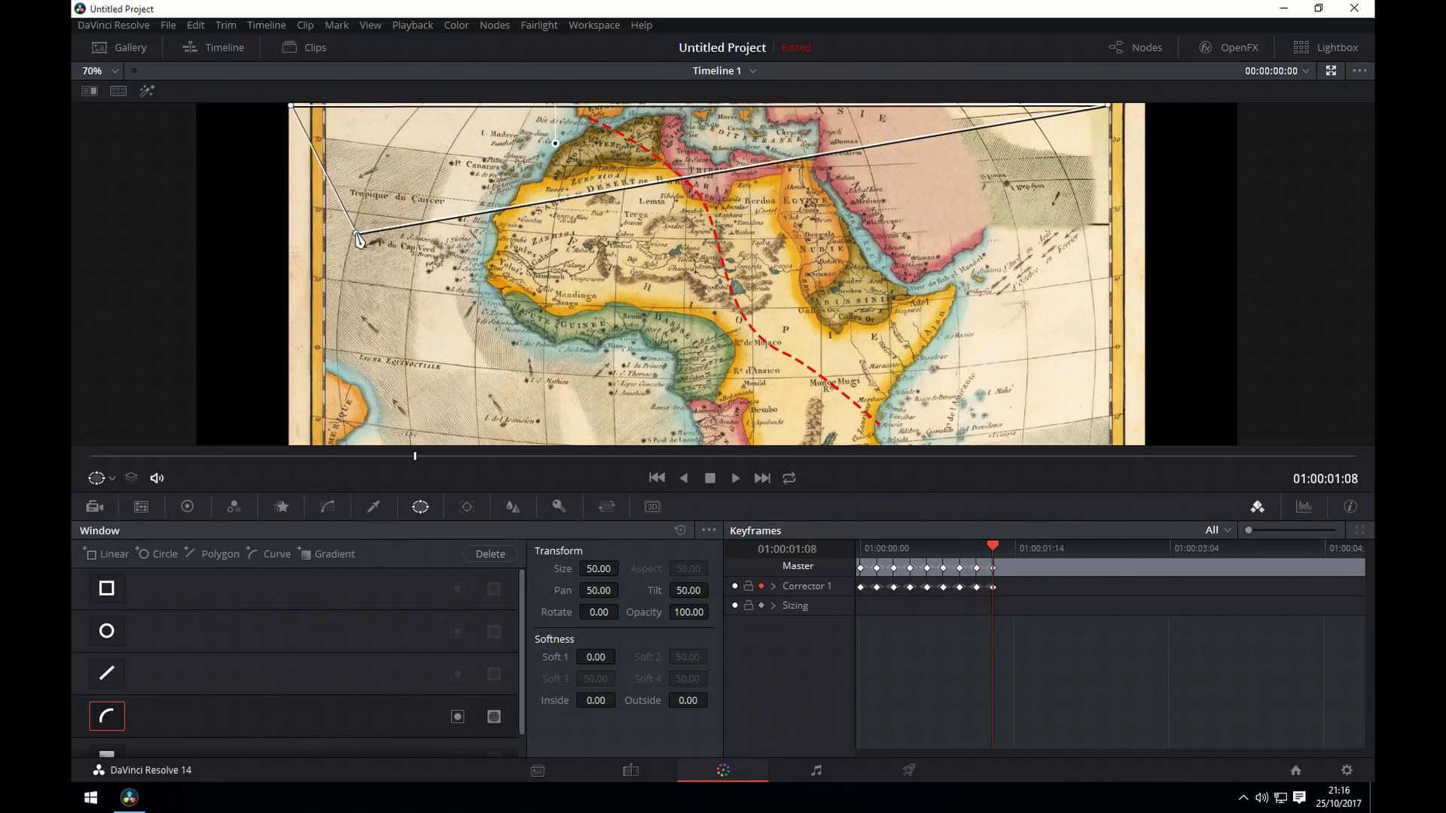
{"action": "mouse_move", "coordinate": [360, 239]}
{"action": "left_mouse_down"}
{"action": "mouse_move", "coordinate": [380, 378]}
{"action": "mouse_move", "coordinate": [406, 428]}
{"action": "mouse_move", "coordinate": [521, 497]}
{"action": "mouse_move", "coordinate": [856, 622]}
{"action": "left_mouse_up"}
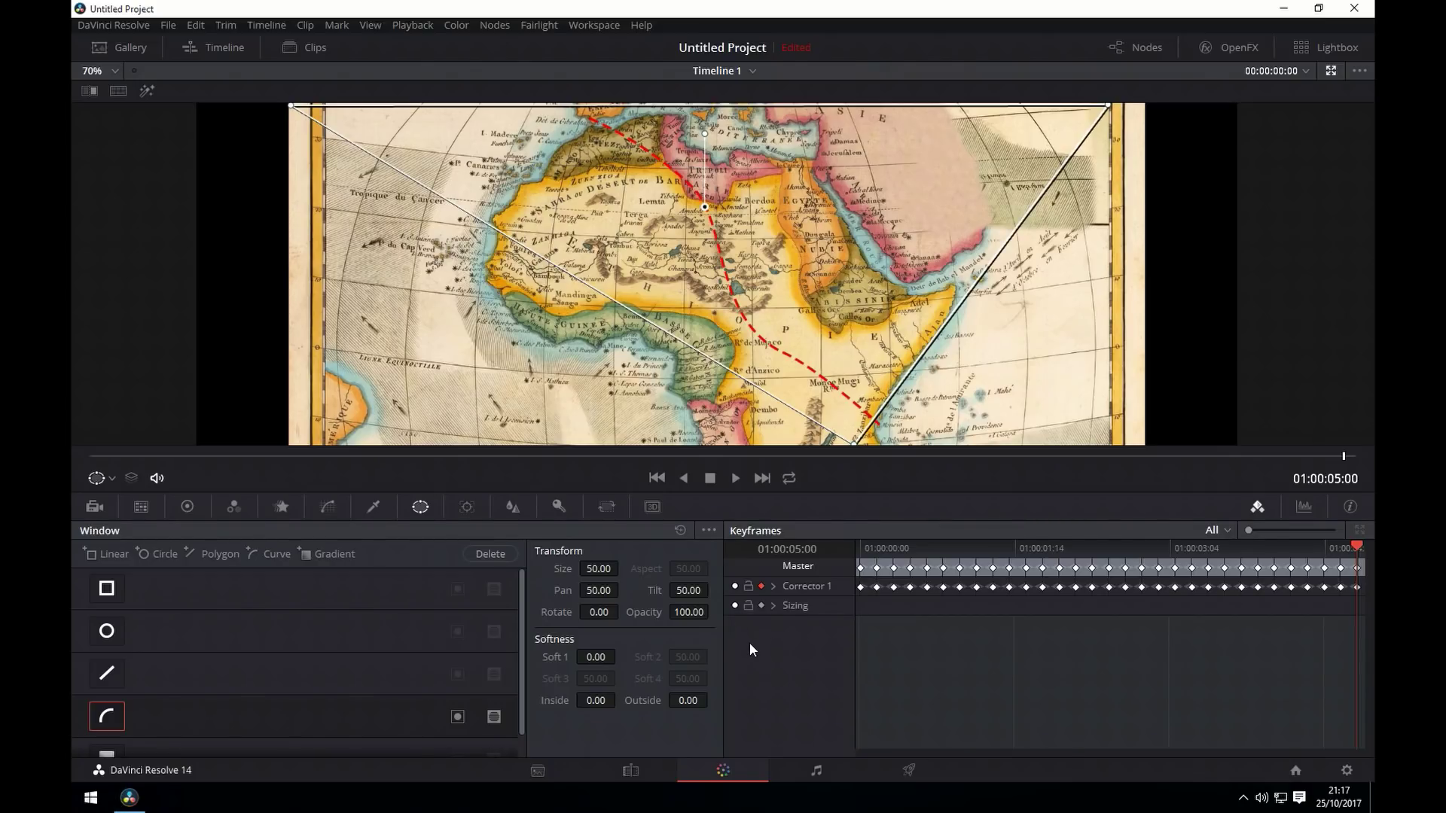
In the node graph, connect node 01's output to the final alpha output.
{"action": "left_click", "coordinate": [1132, 44]}
{"action": "left_click", "coordinate": [1126, 44]}
{"action": "left_click", "coordinate": [1126, 43]}
{"action": "left_click_drag", "start_coordinate": [1125, 219], "coordinate": [1369, 312]}
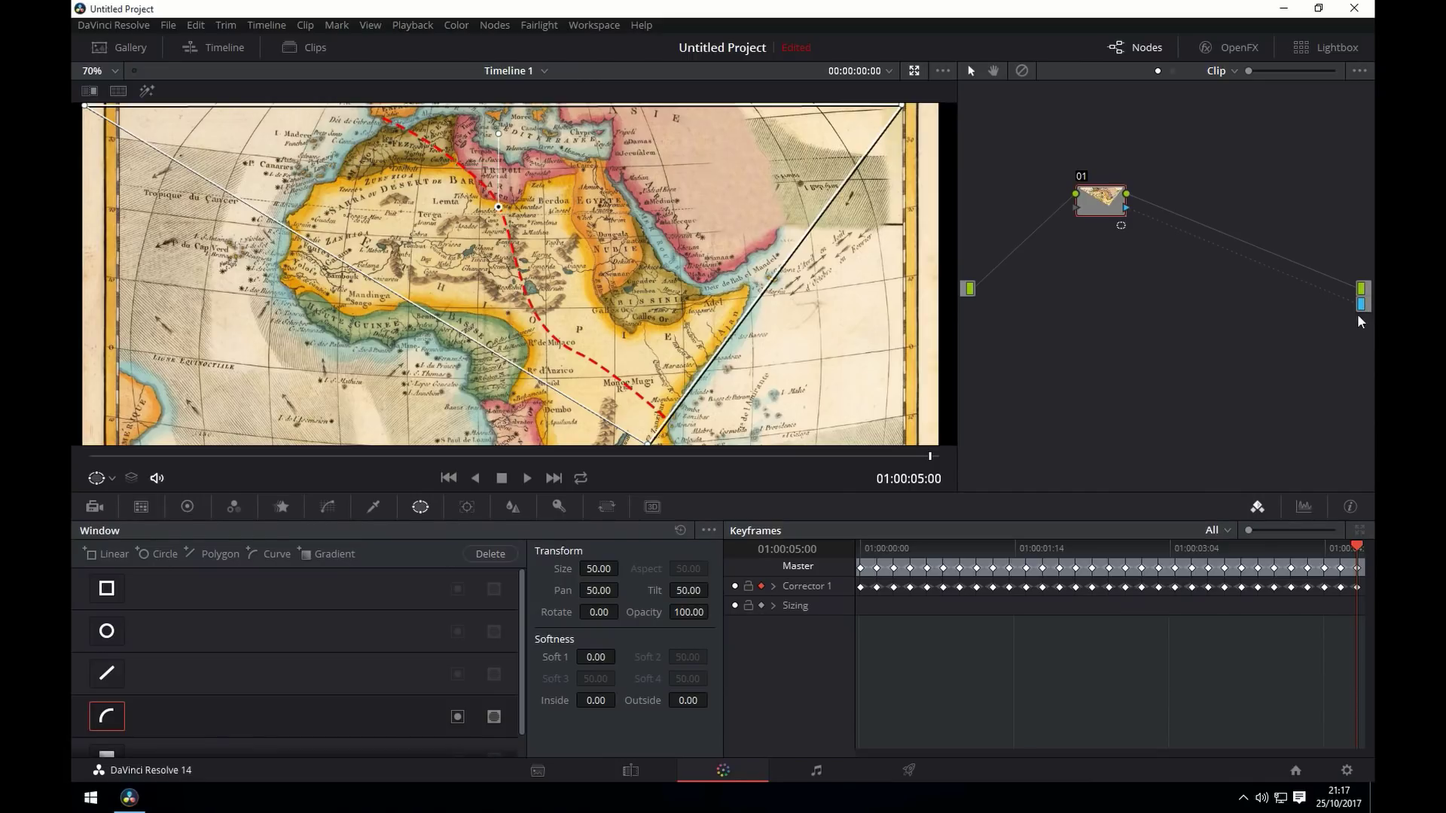
Switch to the Edit page and return the playhead to the start of the timeline.
{"action": "left_click", "coordinate": [640, 781]}
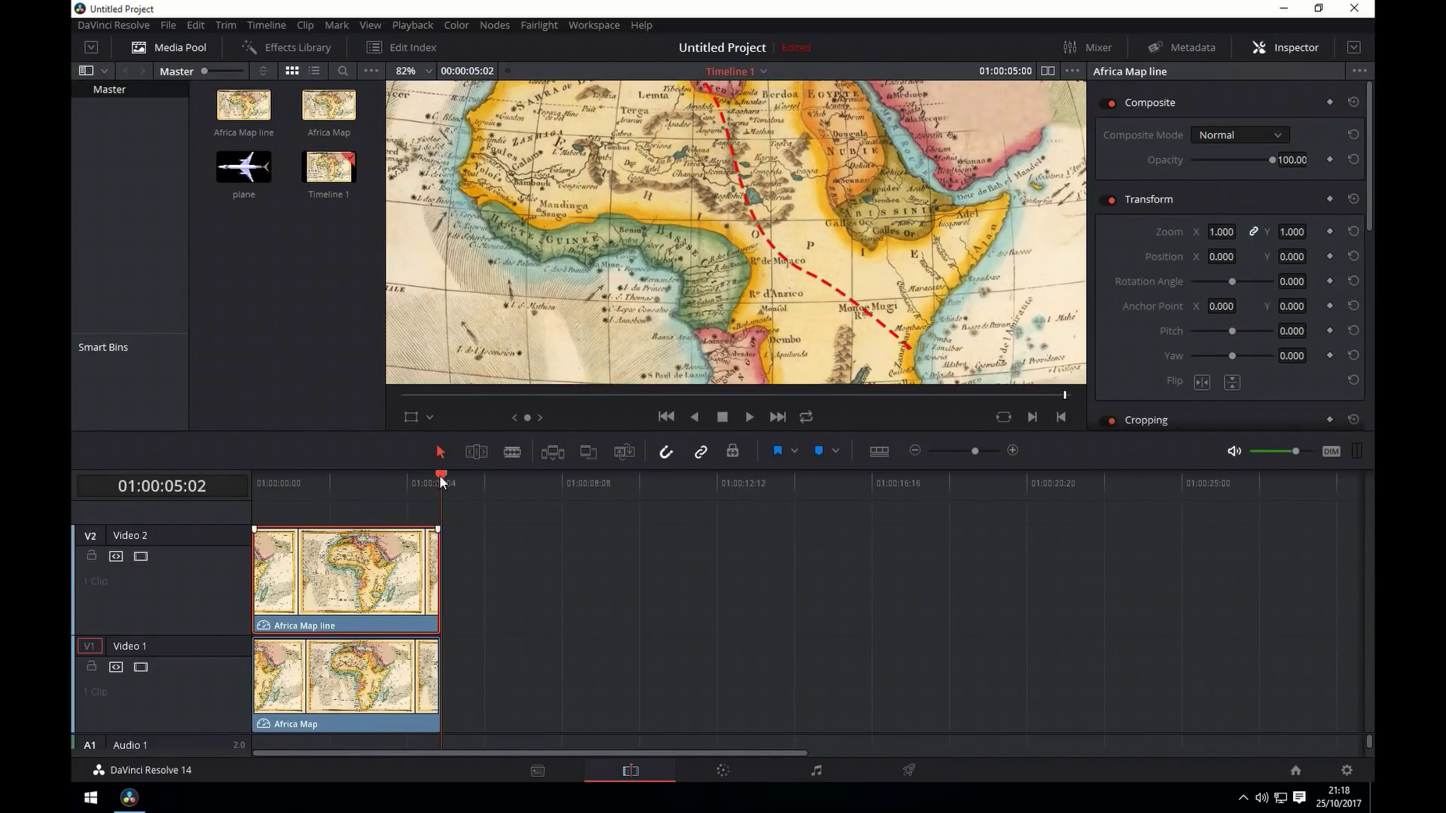
{"action": "key", "text": "Home"}
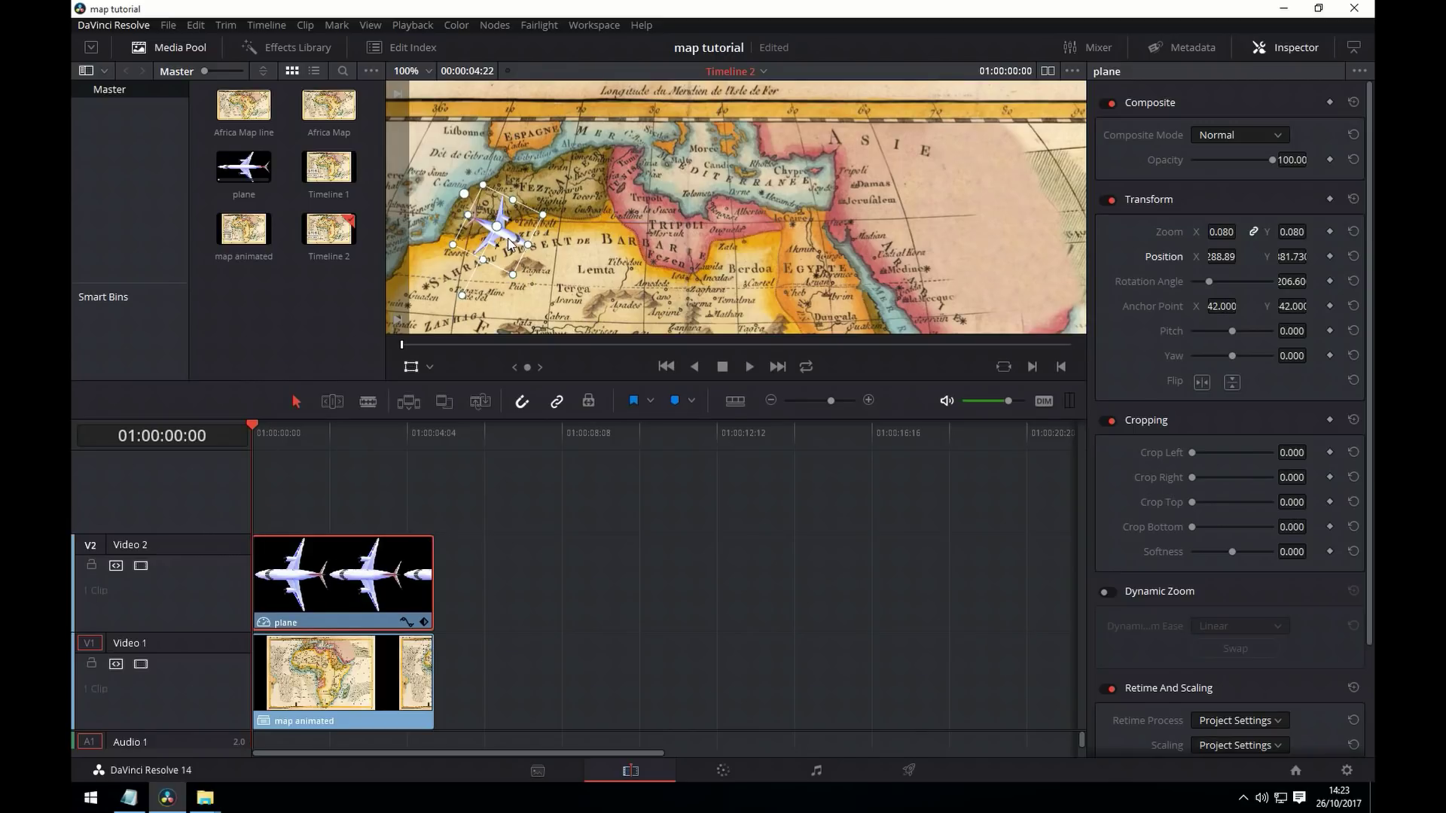
Place the plane at the route start near Spain and return to frame 01:00:00:00.
{"action": "key", "text": "space"}
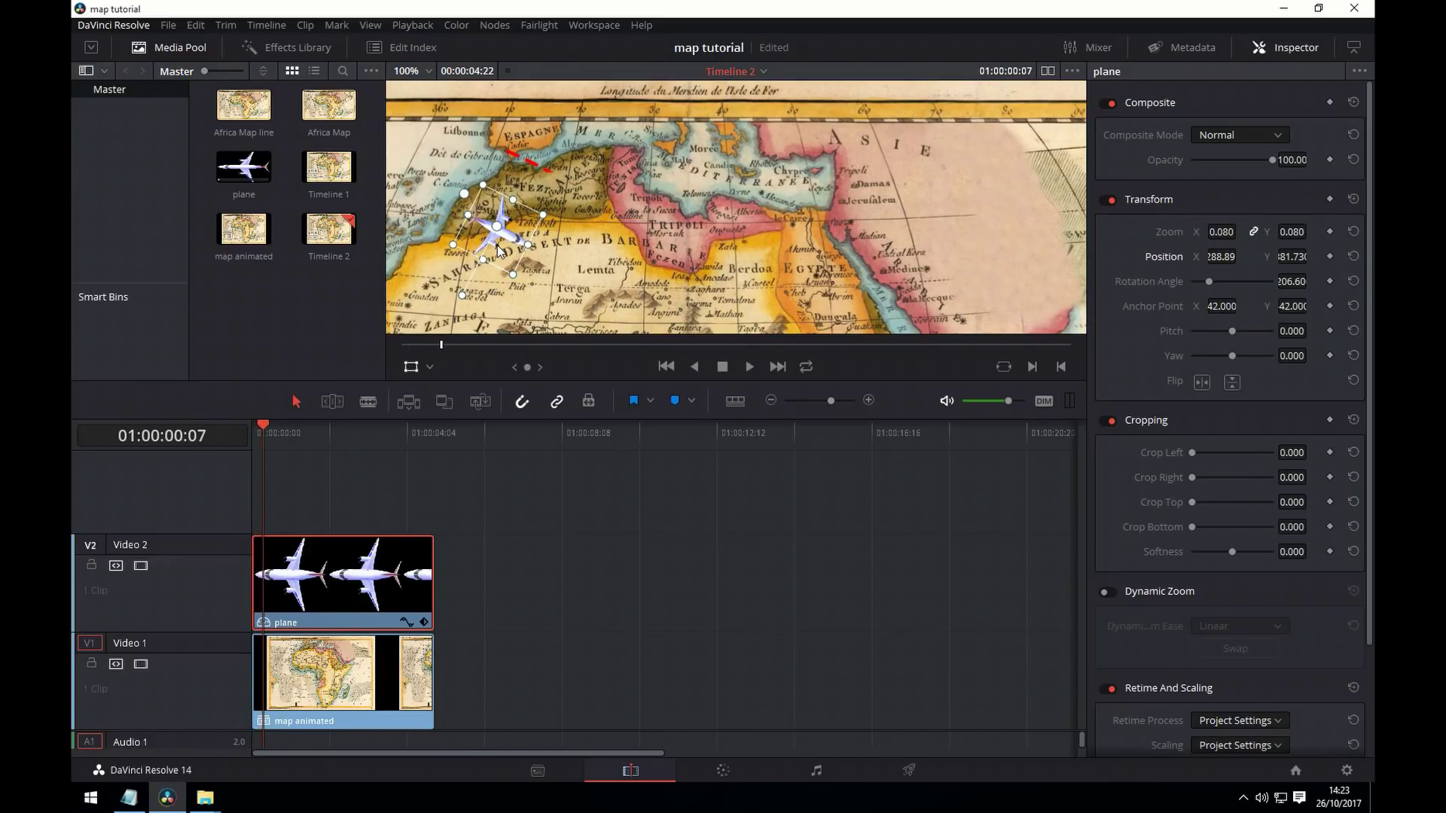
{"action": "left_click_drag", "start_coordinate": [497, 227], "coordinate": [466, 112]}
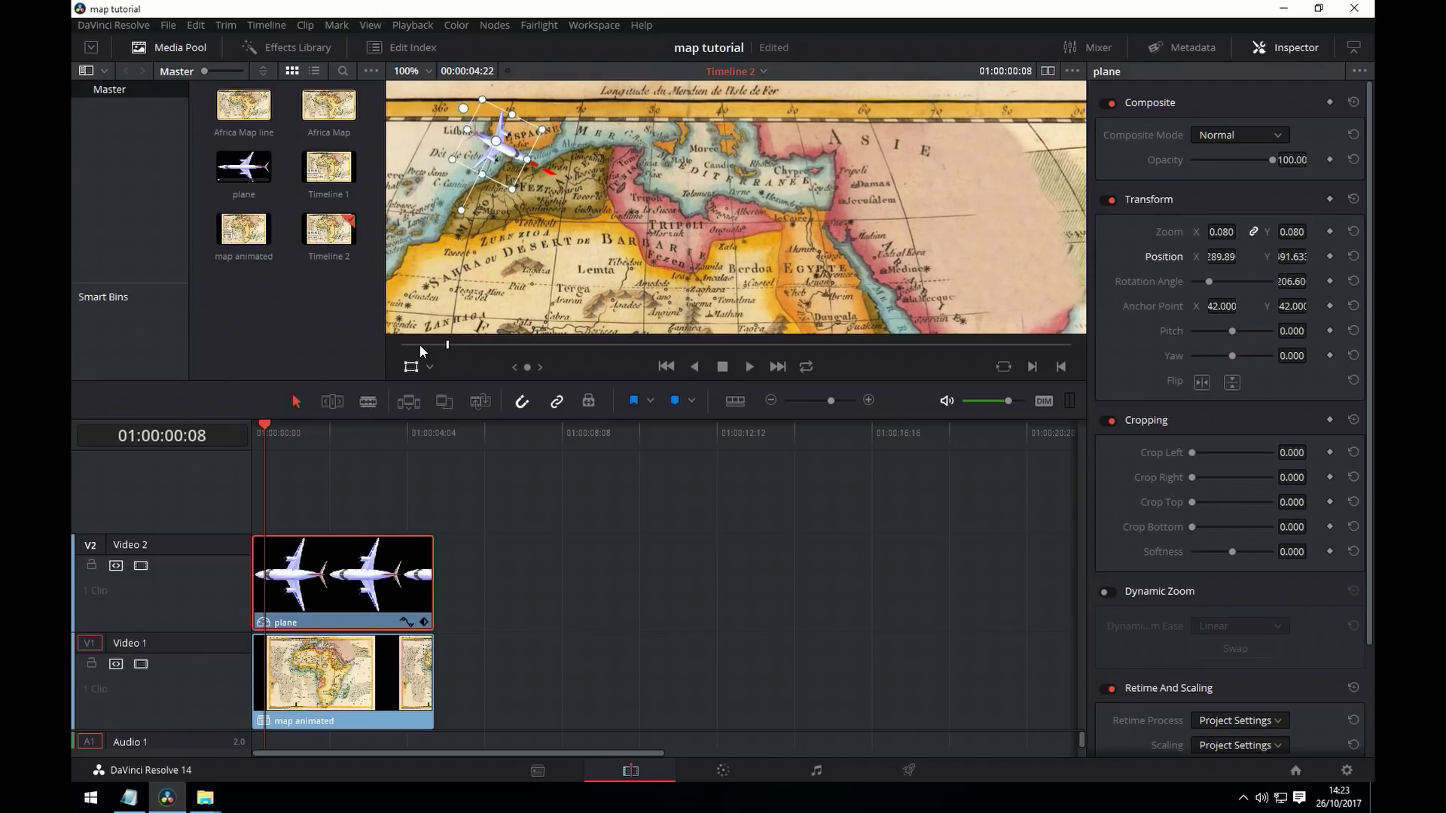
{"action": "left_click_drag", "start_coordinate": [269, 423], "coordinate": [242, 475]}
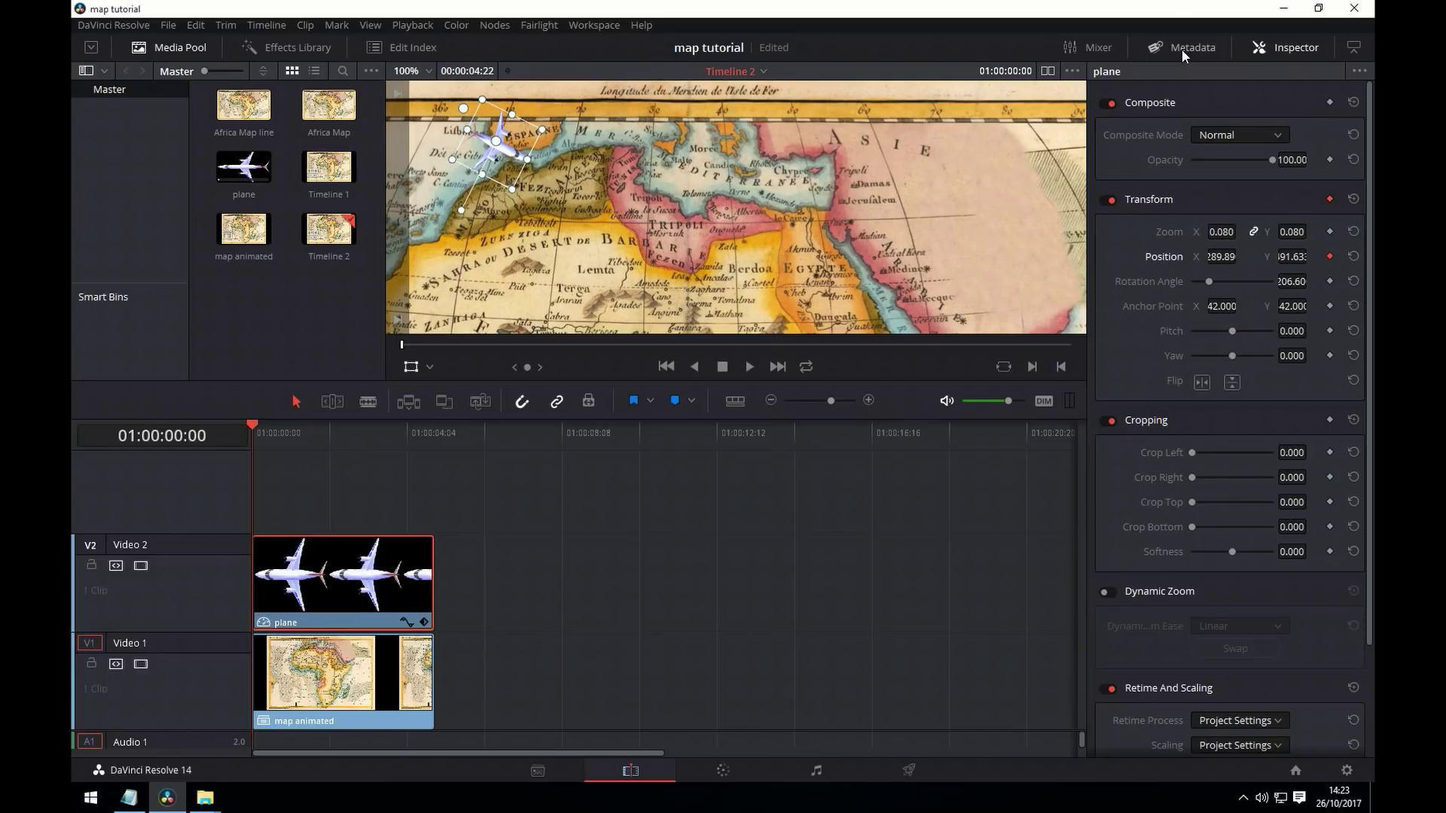
Keyframe the plane's rotation angle, then advance playback and scrub Position X/Y onto the route's tip.
{"action": "left_click", "coordinate": [1330, 280]}
{"action": "key", "text": "space"}
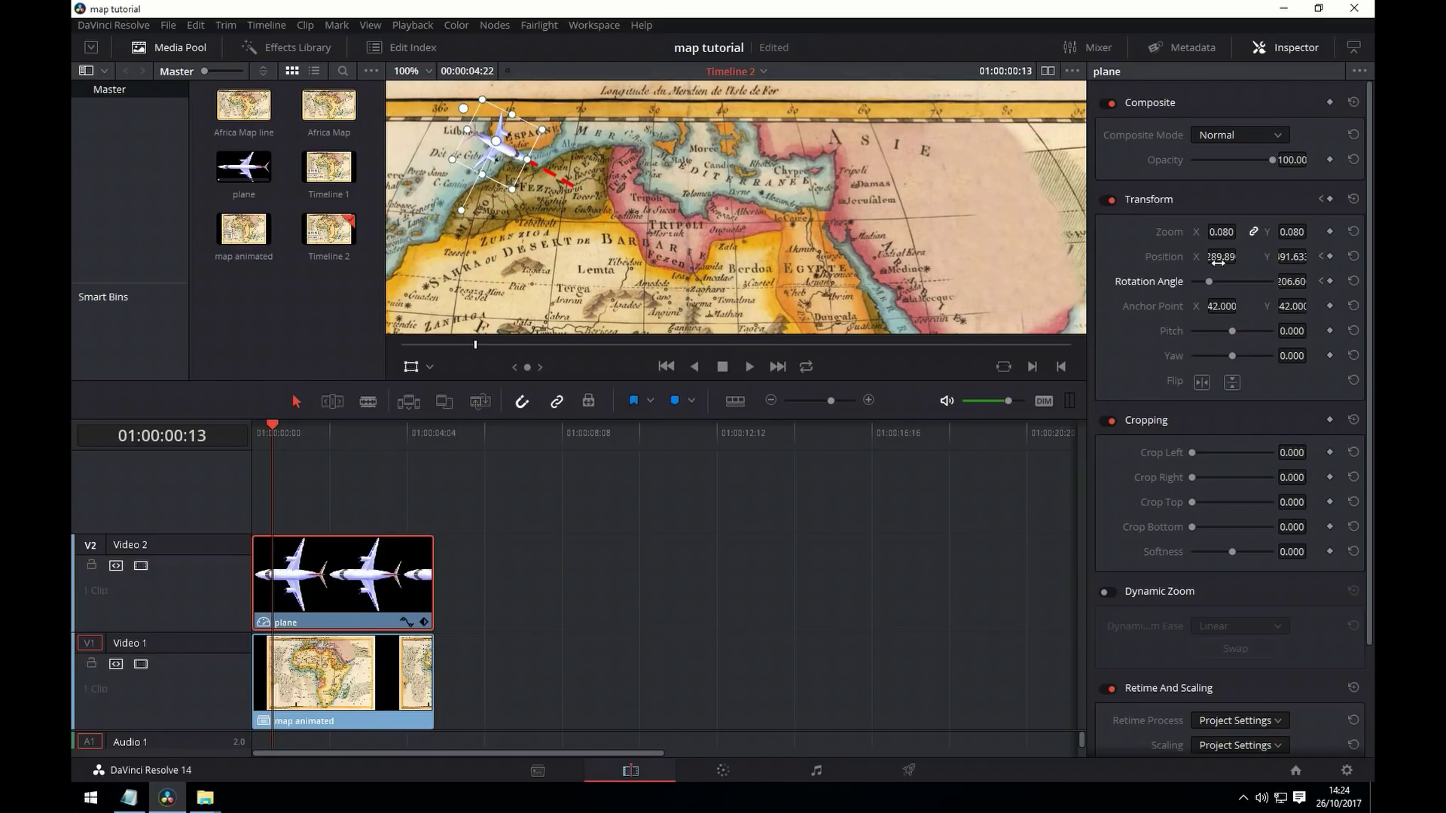
{"action": "left_click_drag", "start_coordinate": [1281, 257], "coordinate": [1125, 288]}
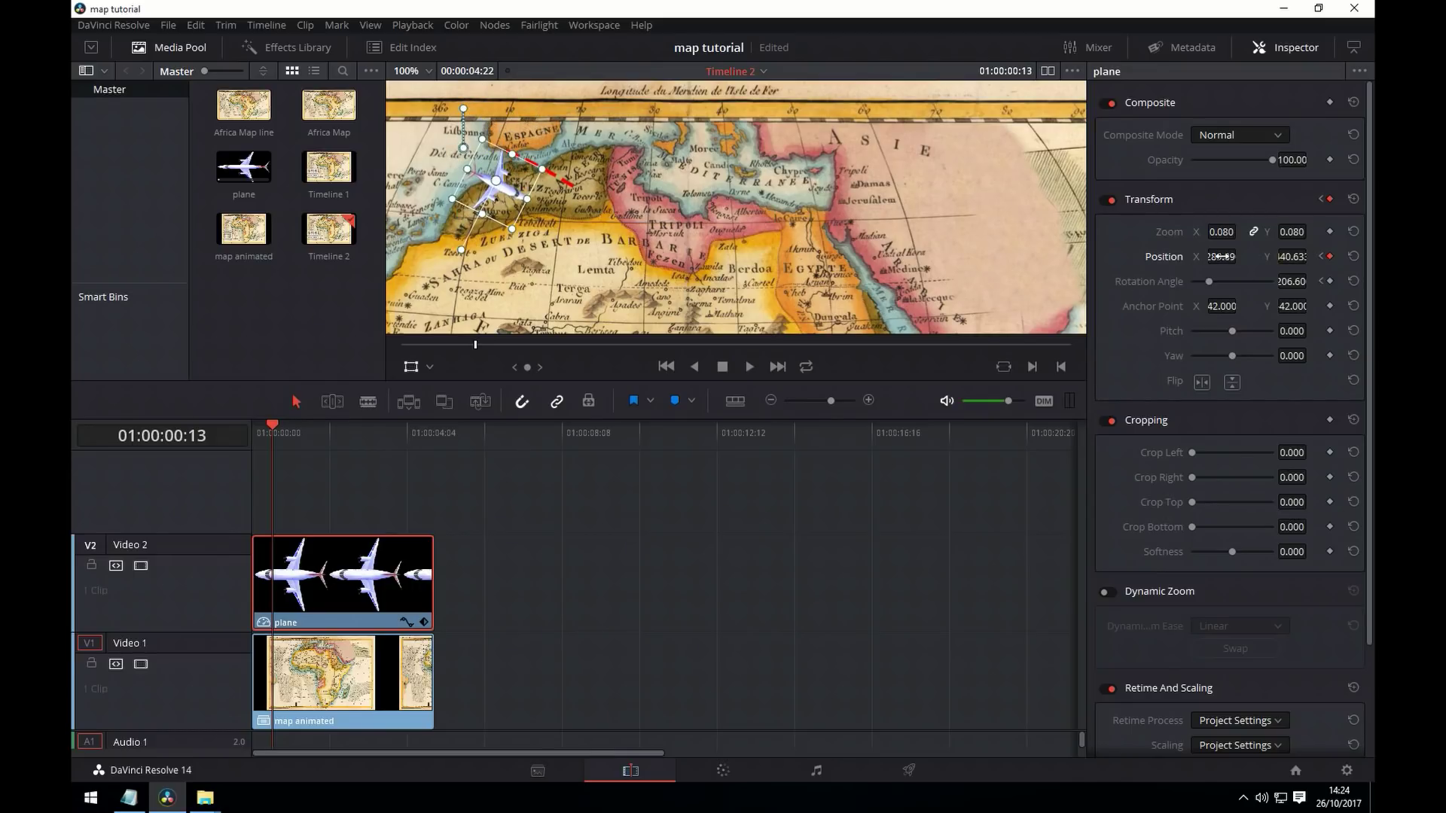
{"action": "left_click_drag", "start_coordinate": [1221, 257], "coordinate": [1283, 275]}
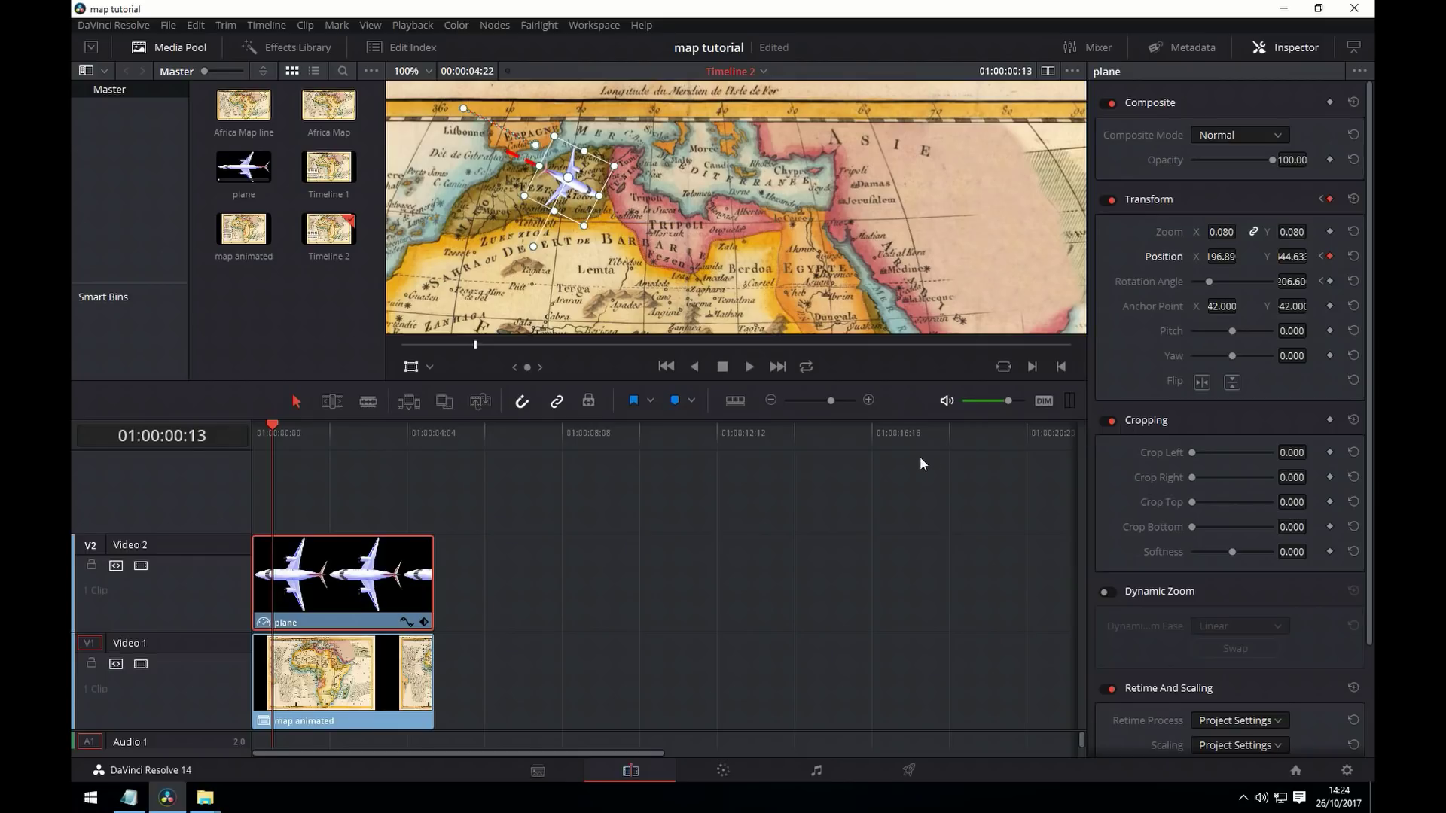
Step forward four frames and move the plane down the route, recording a second Position keyframe.
{"action": "key", "text": "Right"}
{"action": "key", "text": "Right"}
{"action": "key", "text": "Right"}
{"action": "key", "text": "Right"}
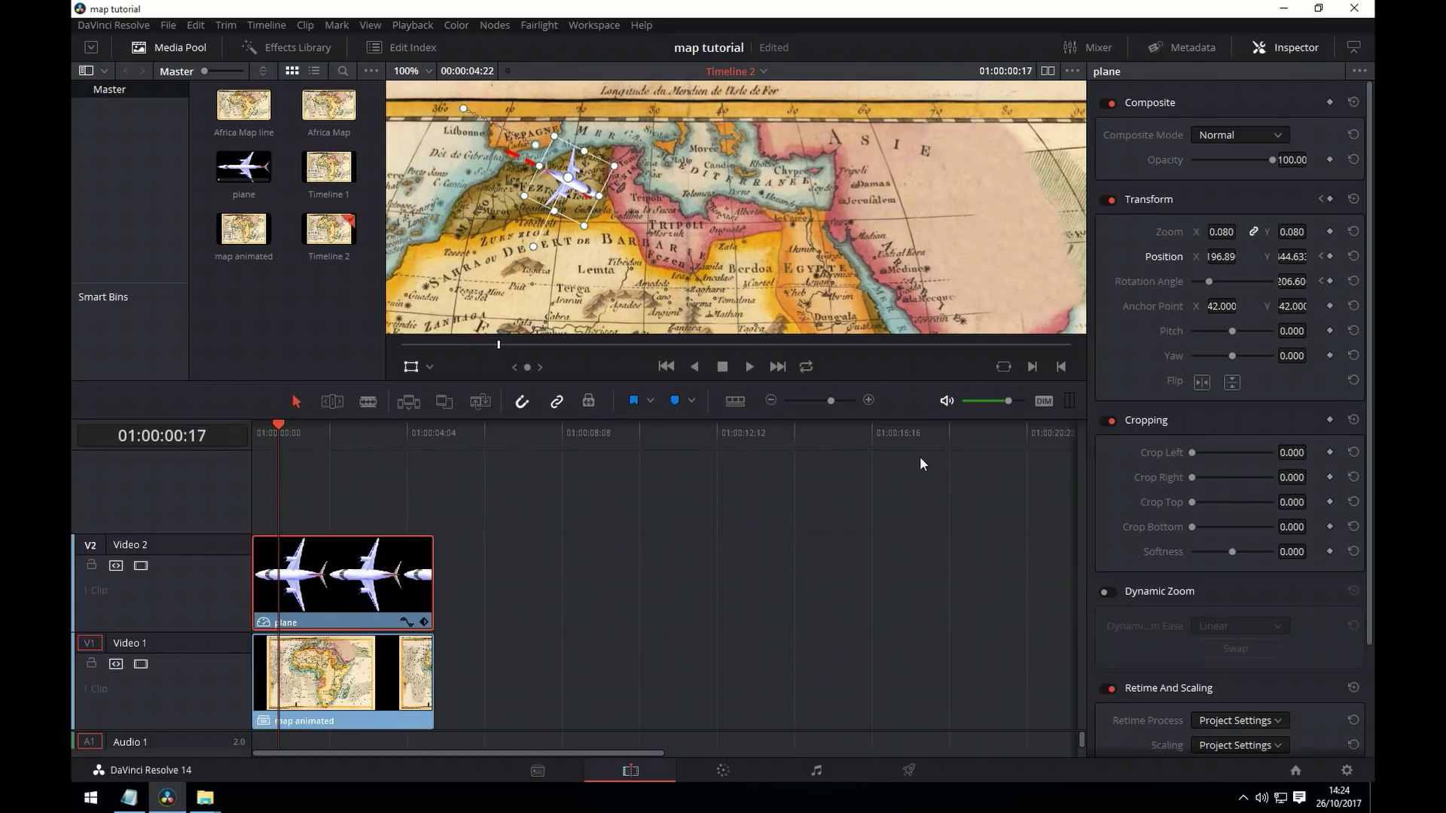
{"action": "key", "text": "Right"}
{"action": "key", "text": "Right"}
{"action": "key", "text": "Right"}
{"action": "key", "text": "Right"}
{"action": "key", "text": "Right"}
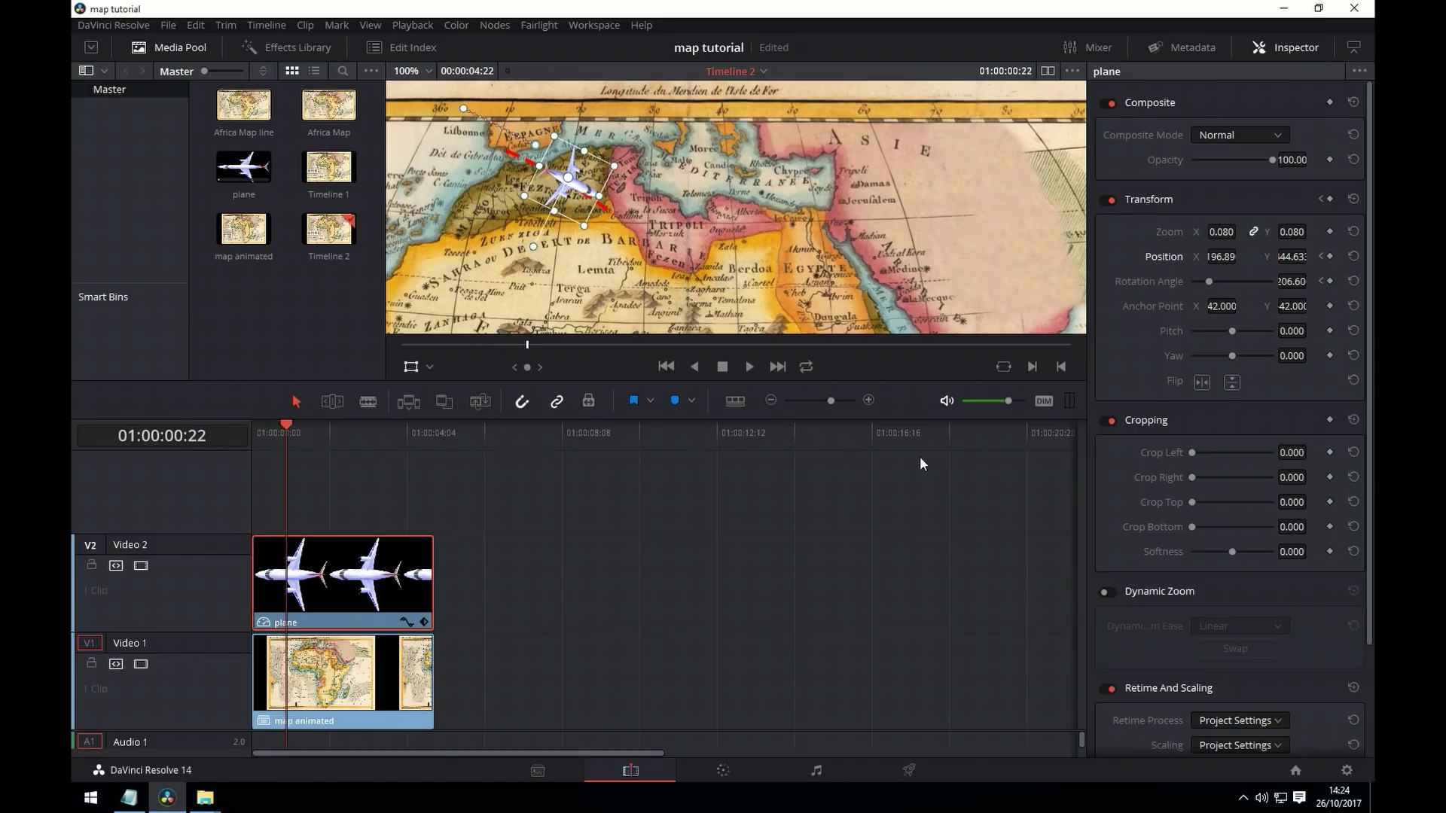
{"action": "key", "text": "Right"}
{"action": "key", "text": "Right"}
{"action": "key", "text": "Right"}
{"action": "key", "text": "Right"}
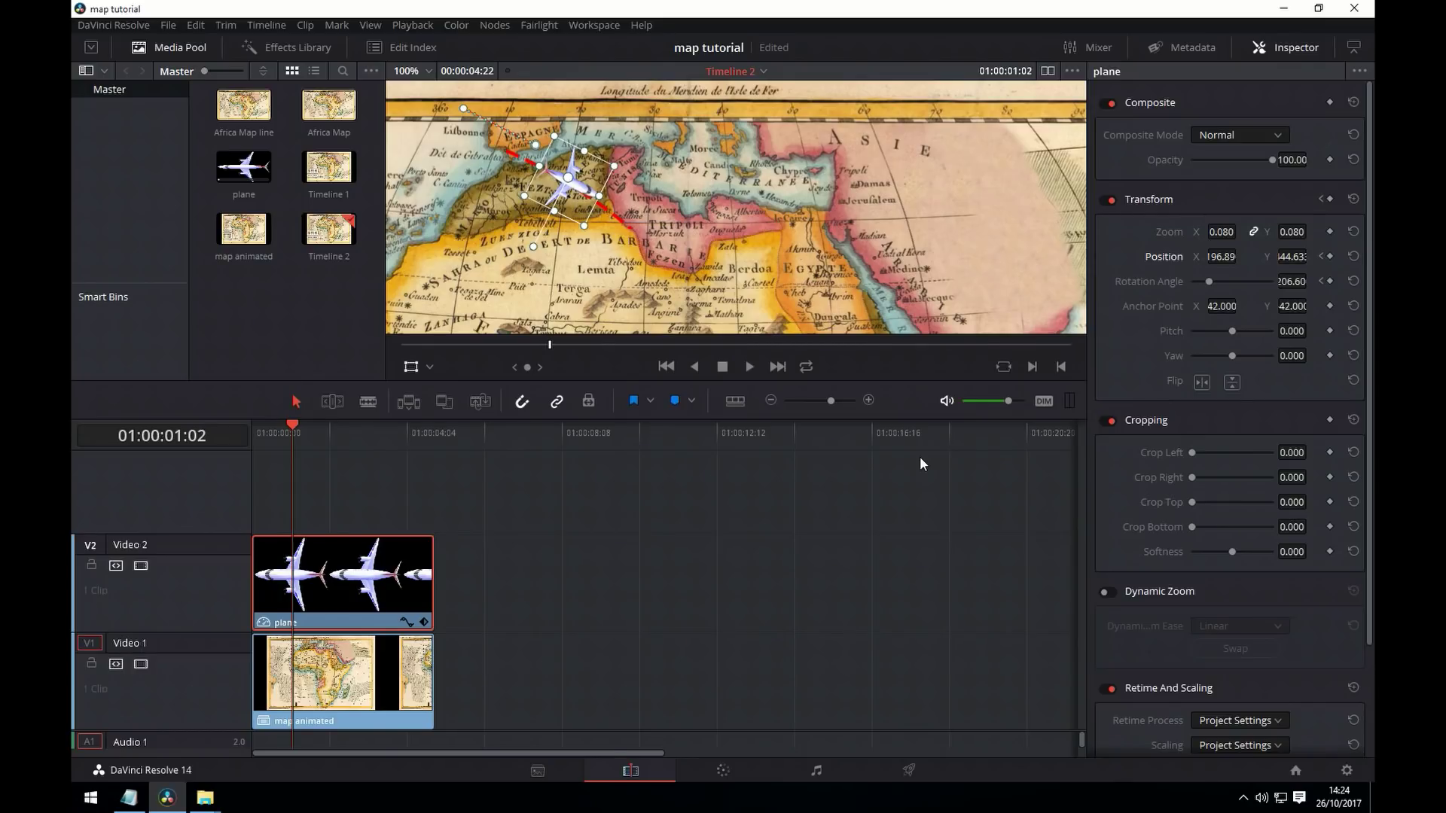
{"action": "key", "text": "Right"}
{"action": "key", "text": "Right"}
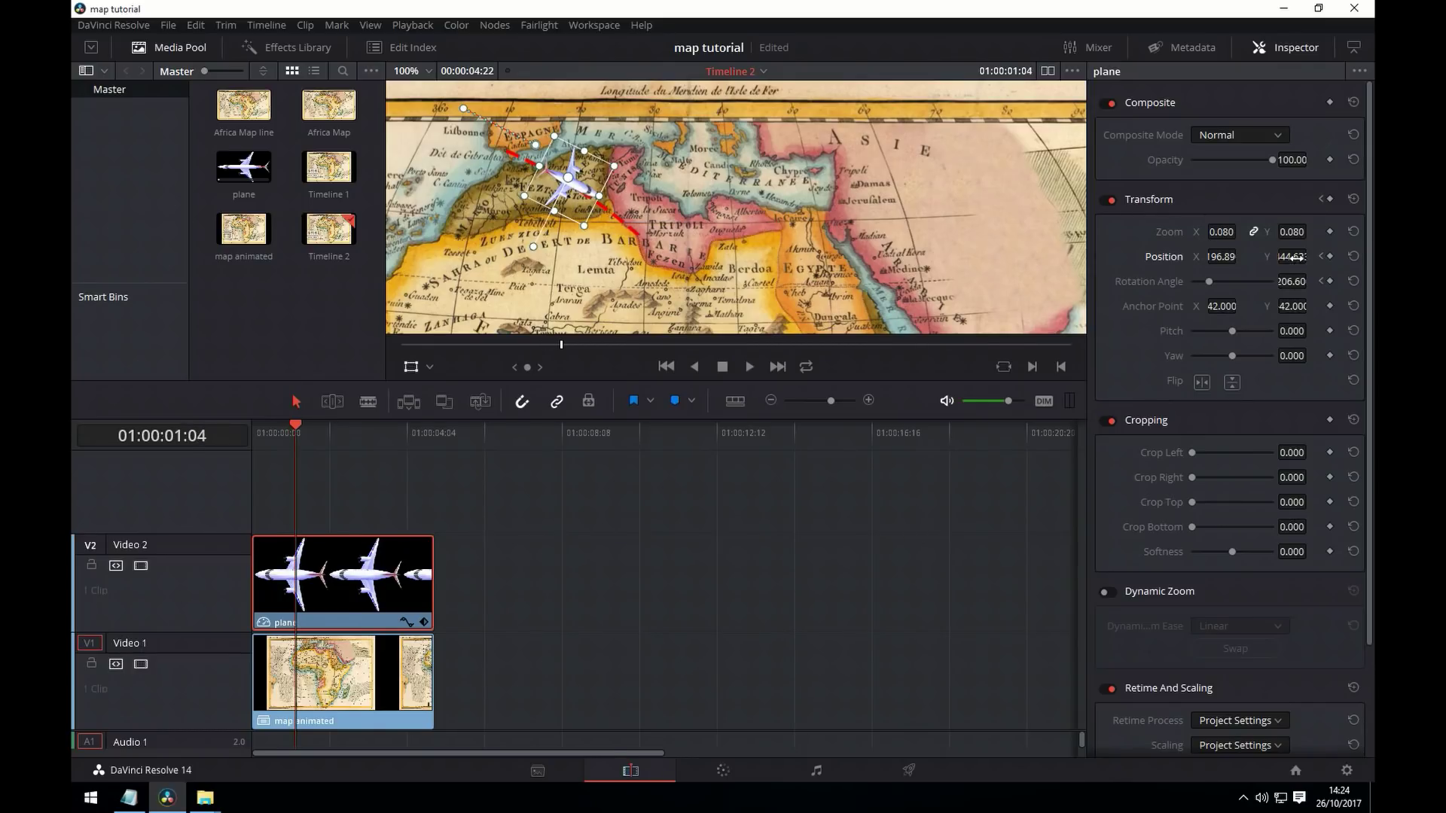
{"action": "left_click_drag", "start_coordinate": [1291, 257], "coordinate": [1240, 256]}
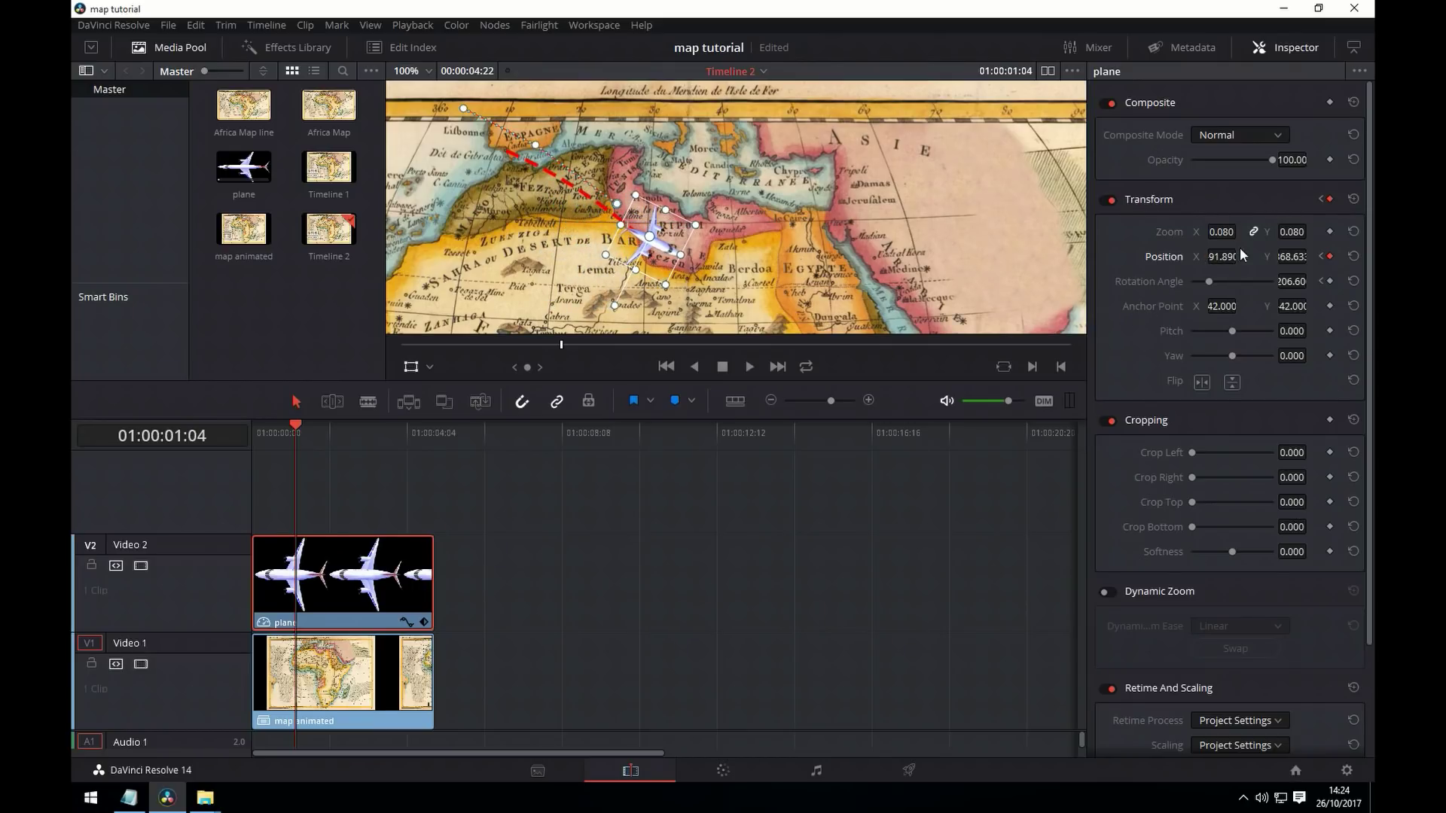
Align the plane sideways, step ahead a frame, and reset Position X/Y onto the route's new tip.
{"action": "left_click_drag", "start_coordinate": [1226, 257], "coordinate": [1348, 280]}
{"action": "key", "text": "Right"}
{"action": "key", "text": "Right"}
{"action": "key", "text": "Right"}
{"action": "key", "text": "Right"}
{"action": "key", "text": "Right"}
{"action": "key", "text": "Right"}
{"action": "key", "text": "Right"}
{"action": "key", "text": "Right"}
{"action": "key", "text": "Right"}
{"action": "key", "text": "Right"}
{"action": "key", "text": "Right"}
{"action": "key", "text": "Right"}
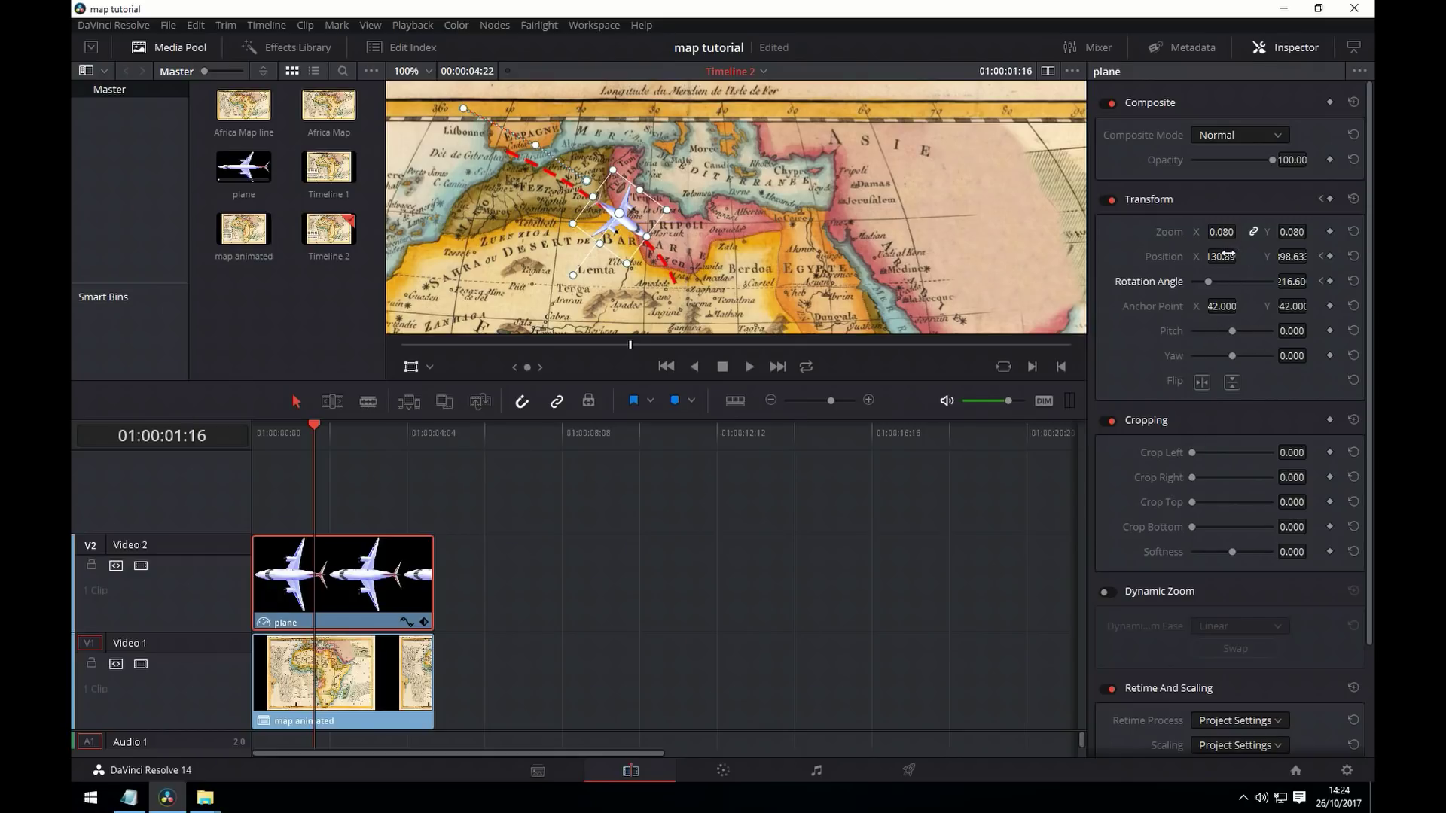
{"action": "left_click_drag", "start_coordinate": [1286, 257], "coordinate": [1305, 257]}
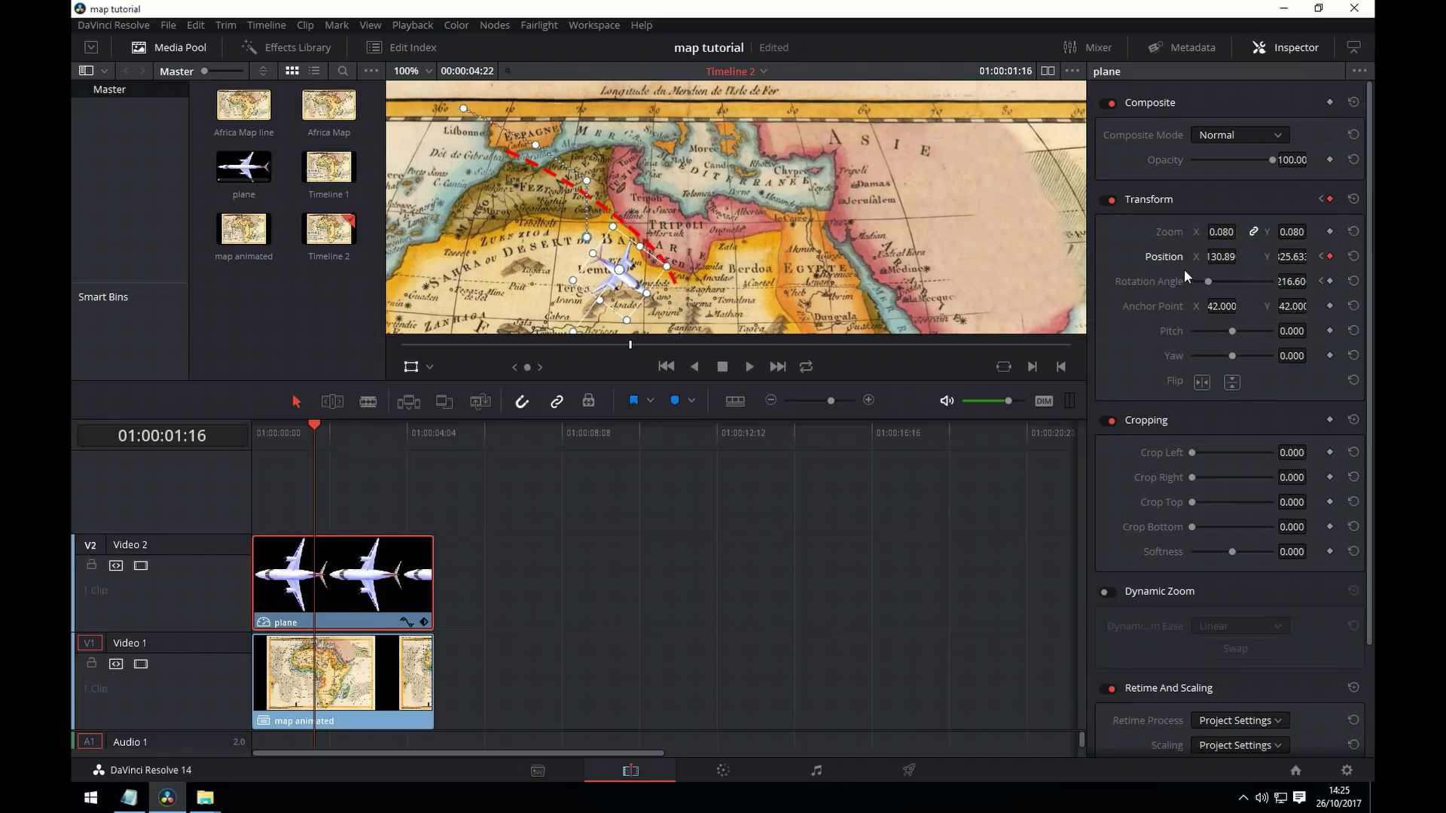
{"action": "left_click_drag", "start_coordinate": [1218, 257], "coordinate": [1321, 280]}
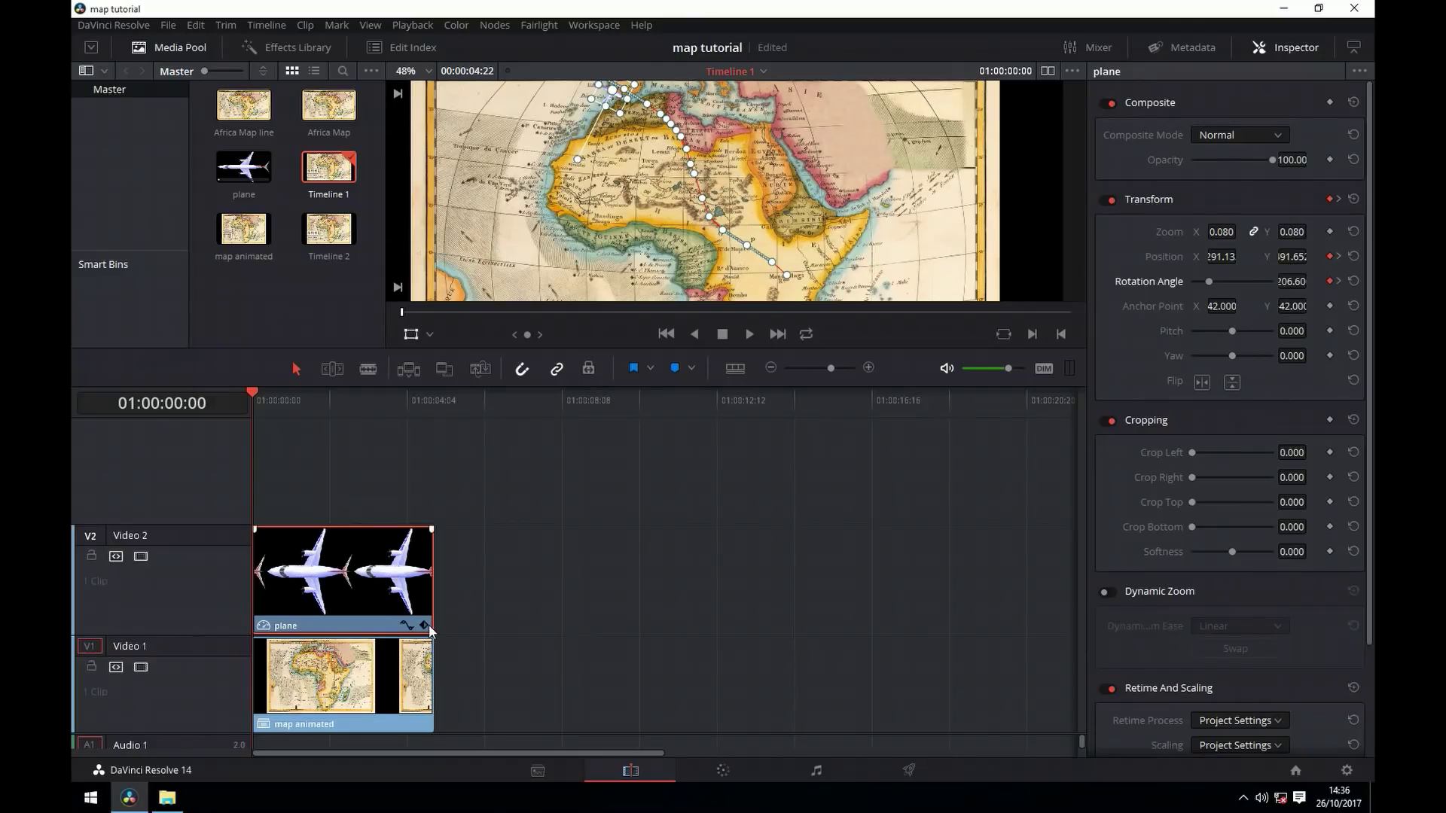
Exit full-screen preview, show the plane clip's keyframe curves, and play back its flight along the route.
{"action": "left_click", "coordinate": [426, 628]}
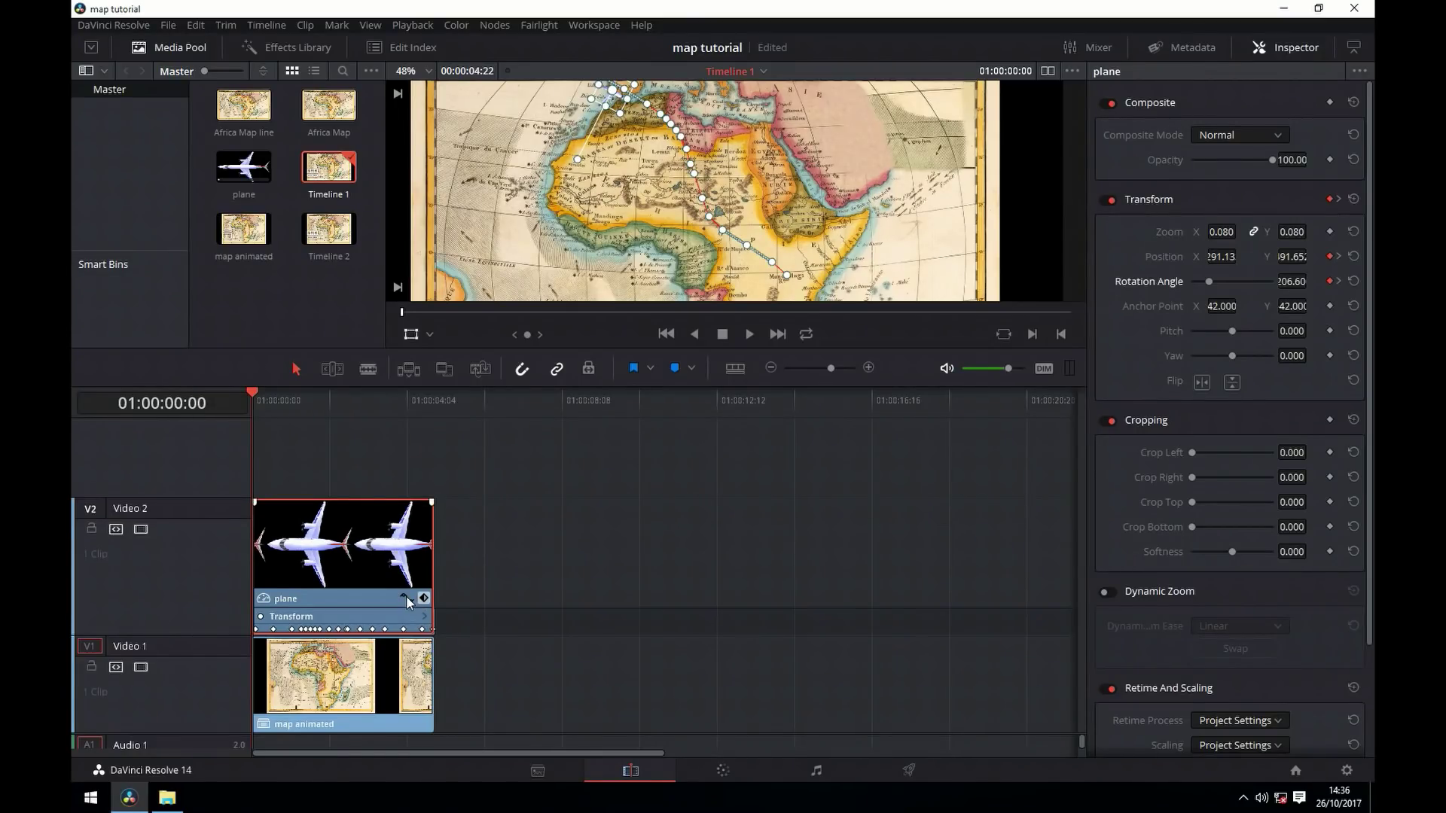
{"action": "left_click", "coordinate": [407, 597]}
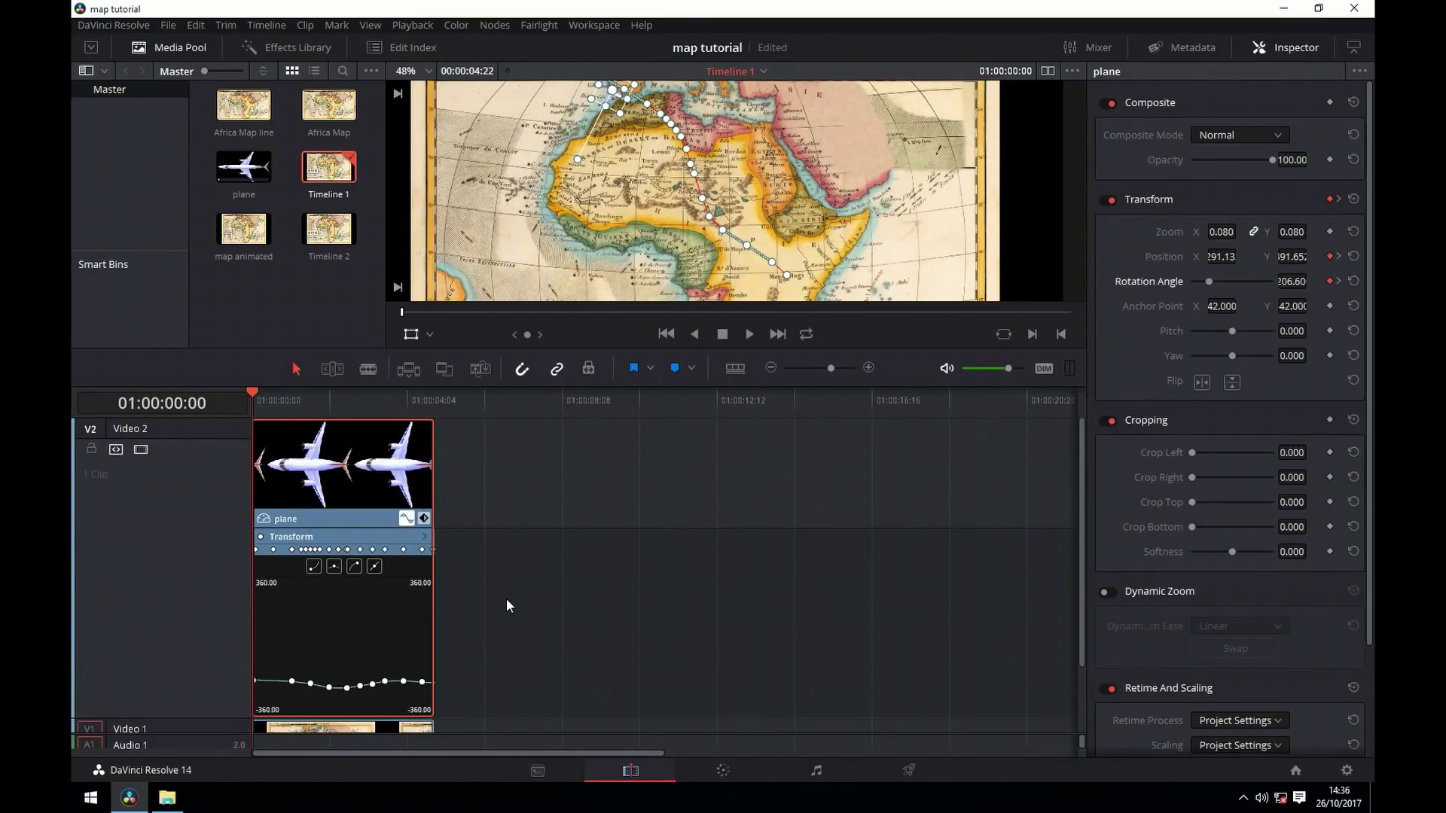
{"action": "key", "text": "space"}
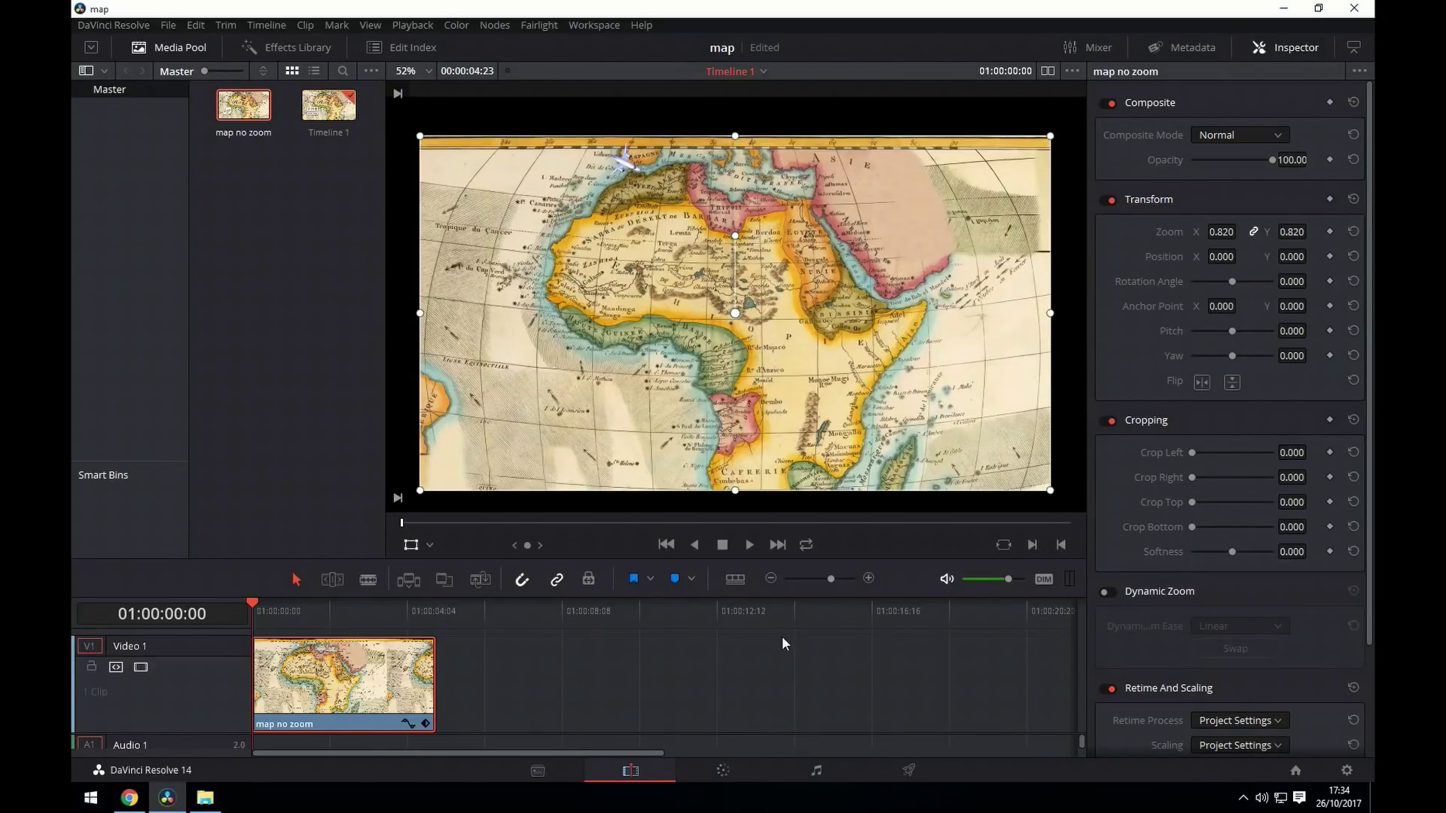
Switch on Dynamic Zoom for the map no zoom clip and set the viewer overlay to Dynamic Zoom.
{"action": "left_click", "coordinate": [1114, 590]}
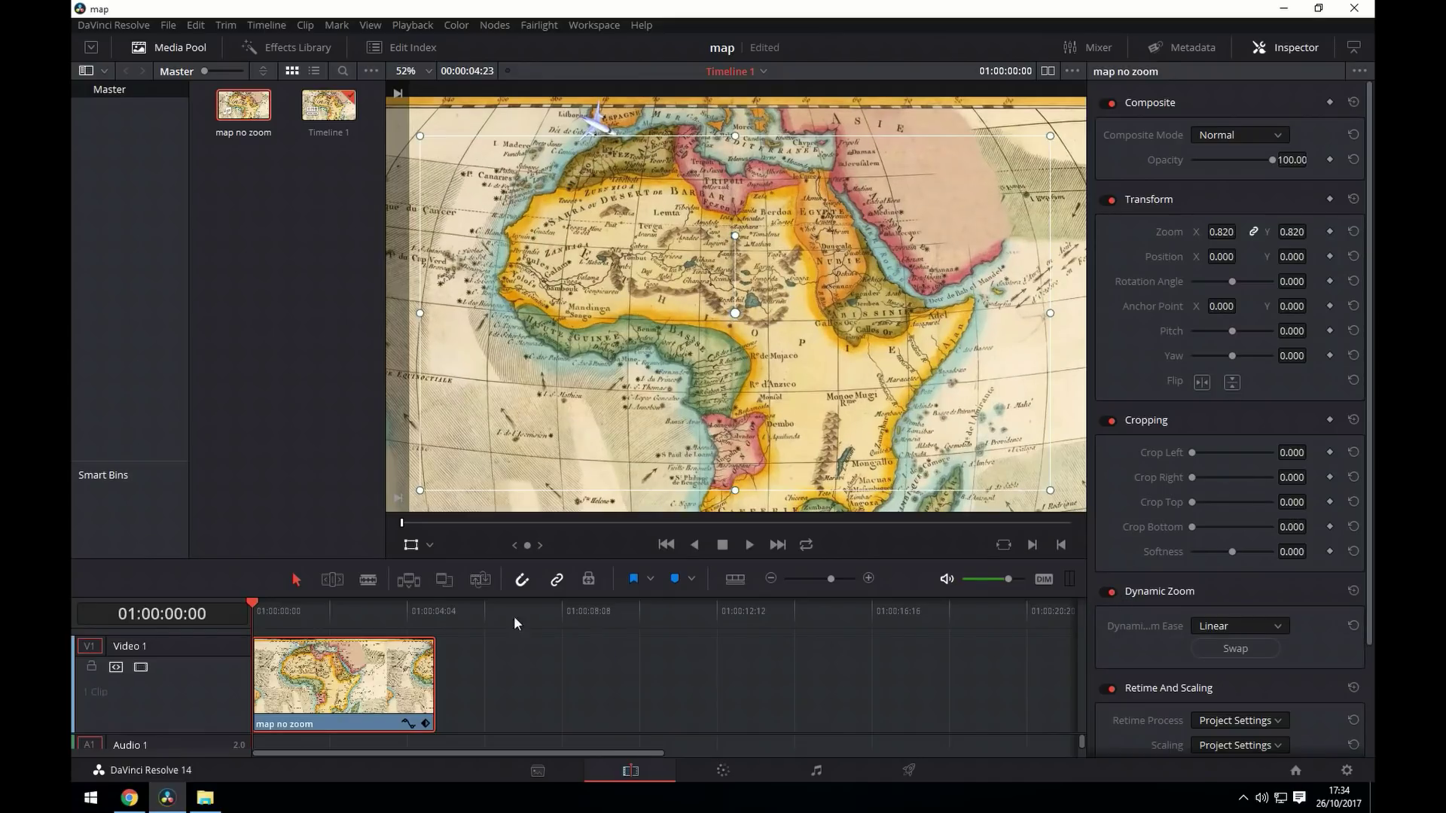
{"action": "left_click", "coordinate": [430, 545]}
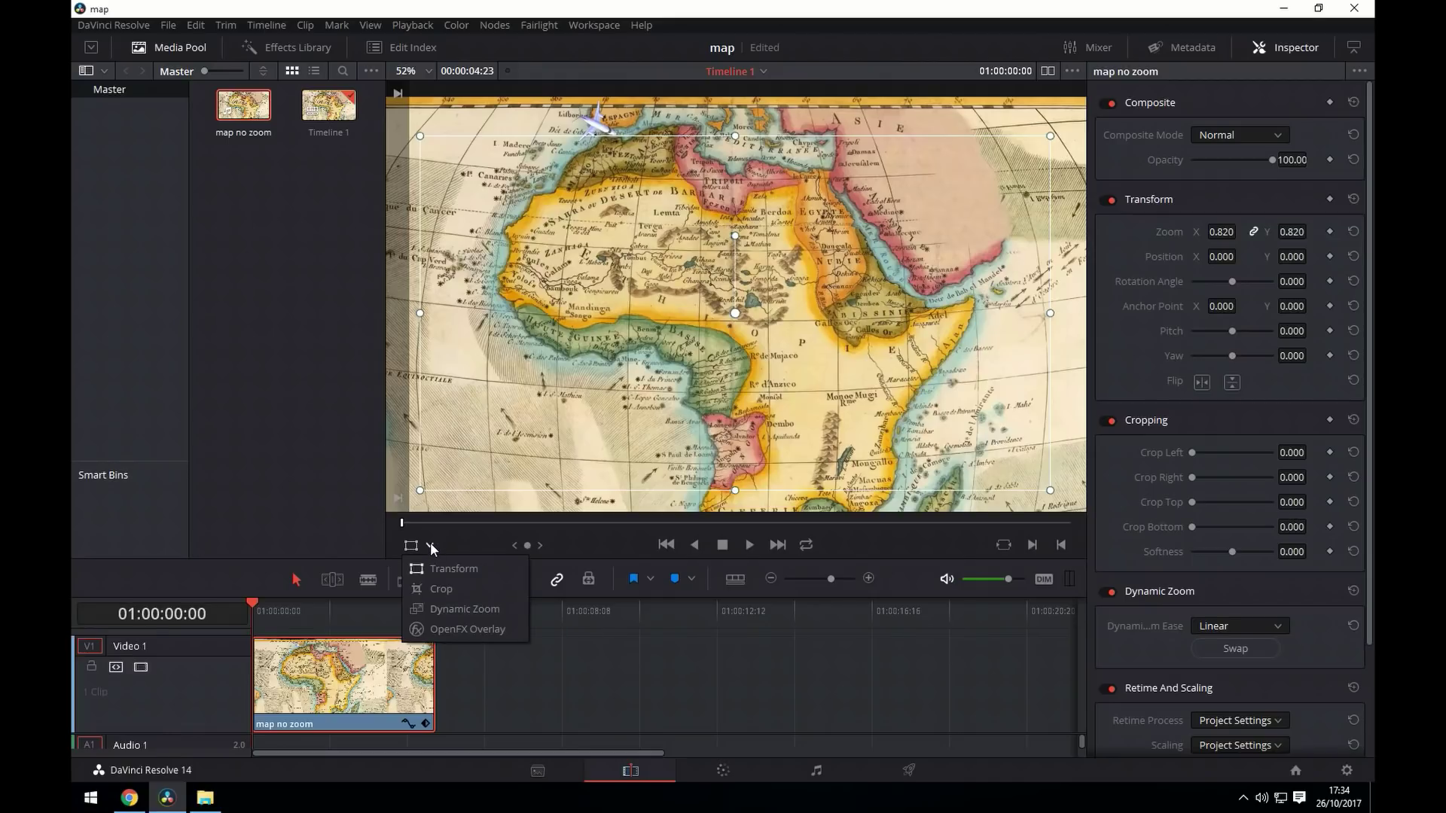
{"action": "left_click", "coordinate": [457, 611]}
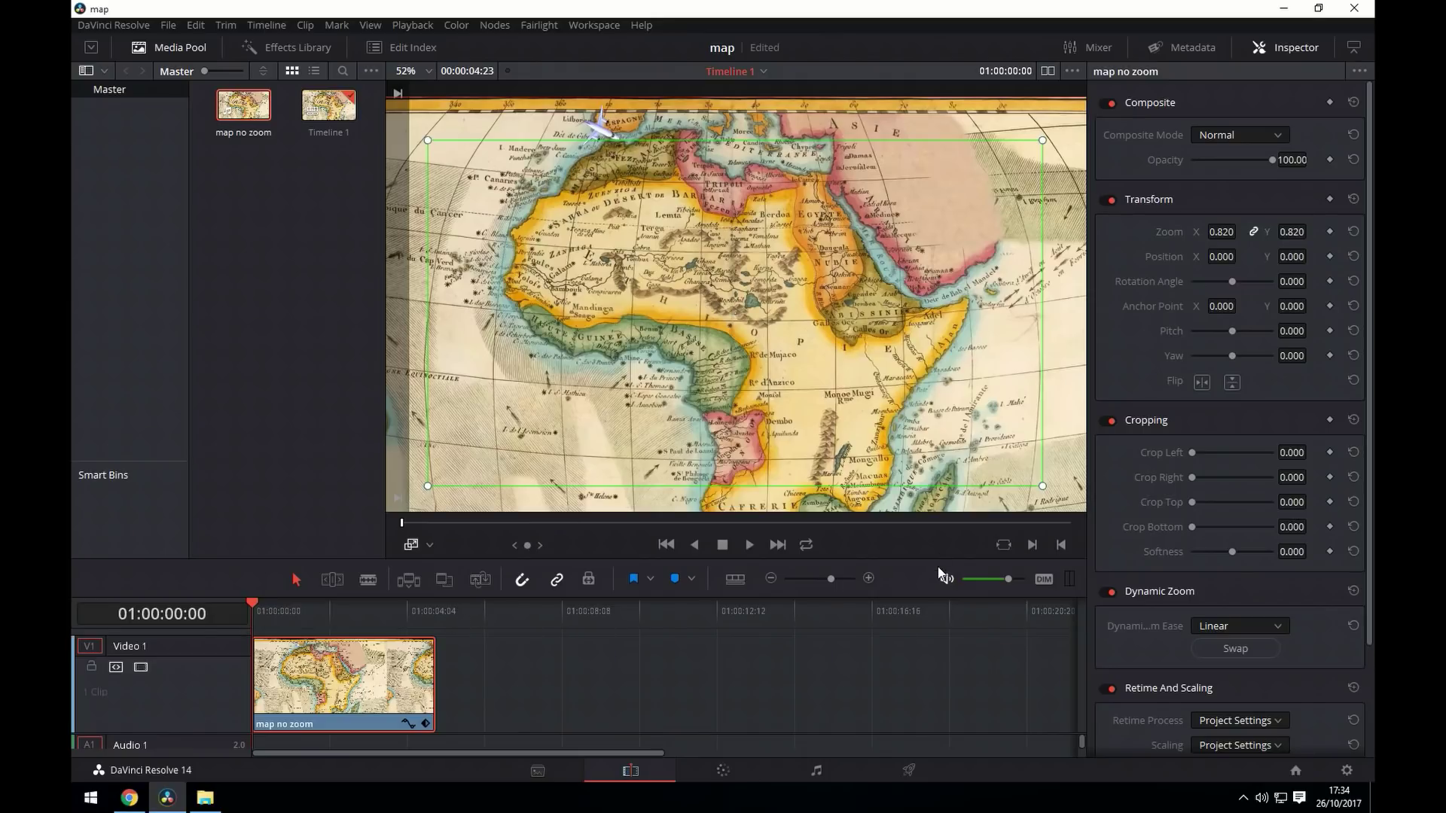
Shrink the Dynamic Zoom framing rectangle about its centre toward southeast Africa.
{"action": "left_click_drag", "start_coordinate": [1042, 486], "coordinate": [863, 415]}
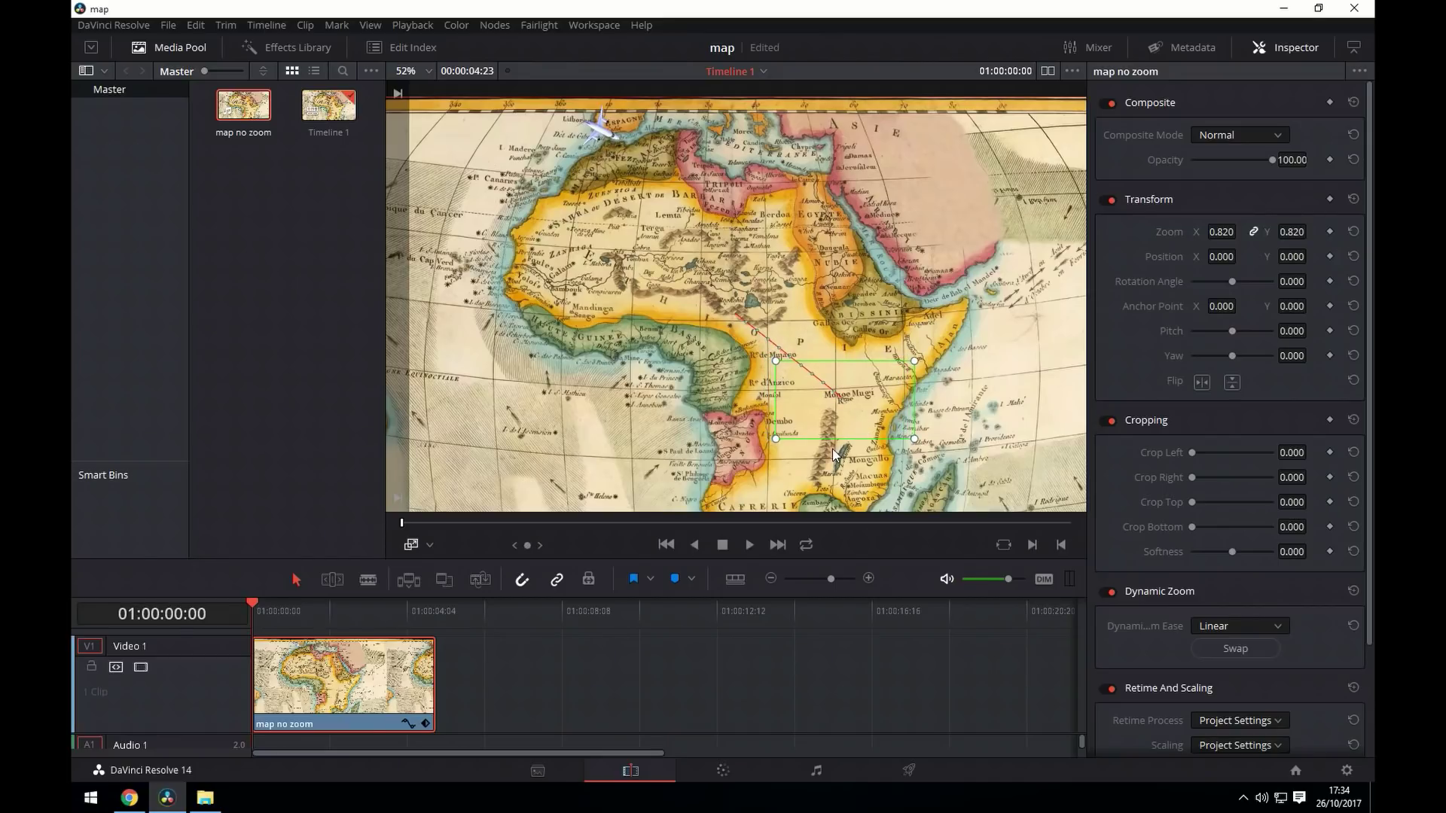